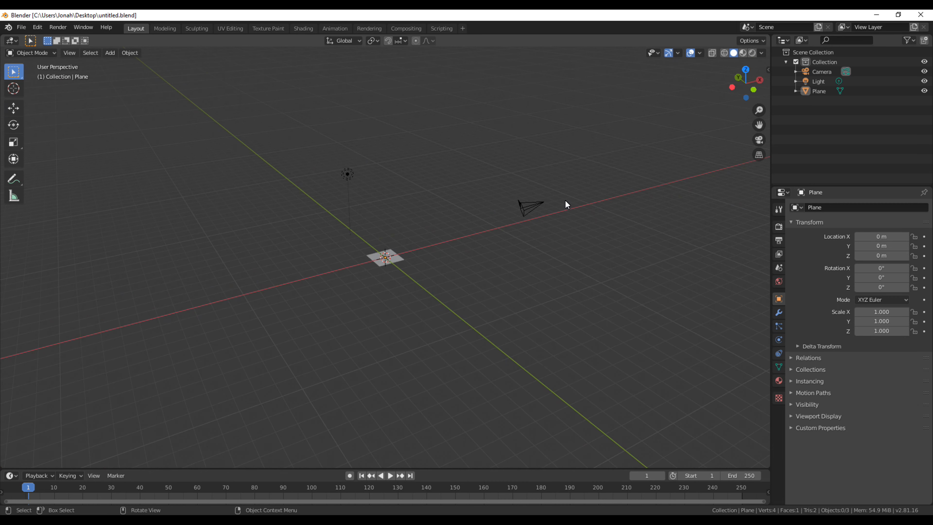
Step: Select the plane, switch to the Shading workspace and view its material up close
{"action": "left_click", "coordinate": [410, 266]}
{"action": "left_click", "coordinate": [303, 28]}
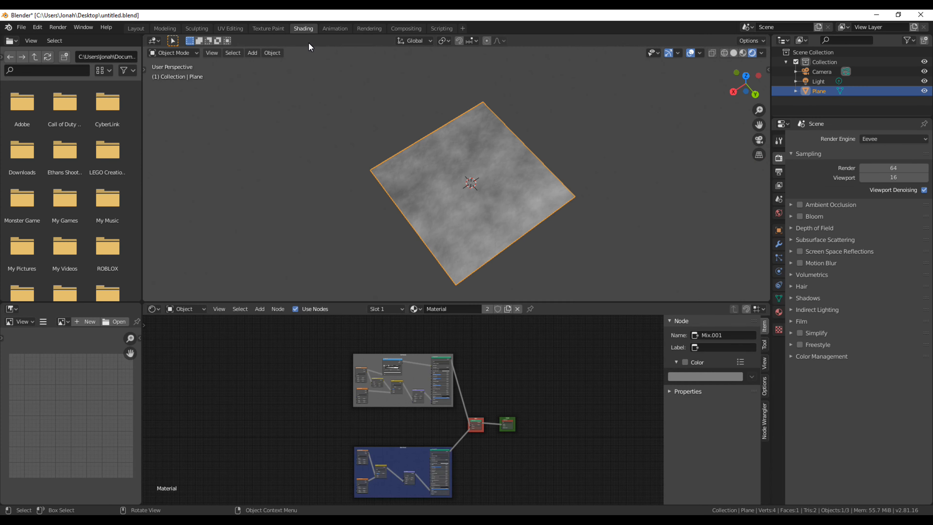
{"action": "scroll", "coordinate": [564, 158], "scroll_direction": "up", "scroll_amount": 3}
{"action": "mouse_move", "coordinate": [564, 158]}
{"action": "middle_mouse_down"}
{"action": "mouse_move", "coordinate": [505, 170]}
{"action": "mouse_move", "coordinate": [494, 387]}
{"action": "middle_mouse_up"}
{"action": "scroll", "coordinate": [494, 387], "scroll_direction": "up", "scroll_amount": 1}
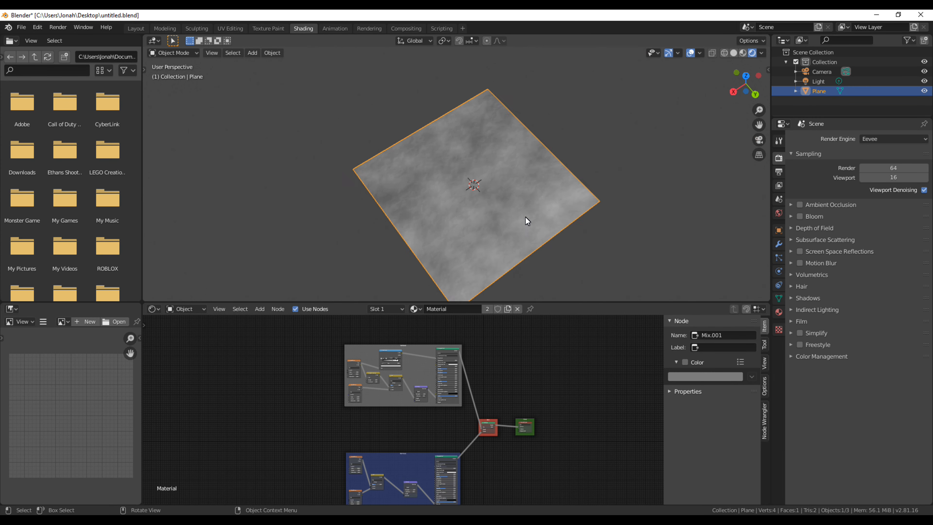
{"action": "middle_click_drag", "start_coordinate": [535, 218], "coordinate": [422, 235]}
{"action": "scroll", "coordinate": [456, 225], "scroll_direction": "up", "scroll_amount": 4}
{"action": "scroll", "coordinate": [323, 451], "scroll_direction": "up", "scroll_amount": 2}
{"action": "scroll", "coordinate": [279, 377], "scroll_direction": "up", "scroll_amount": 2}
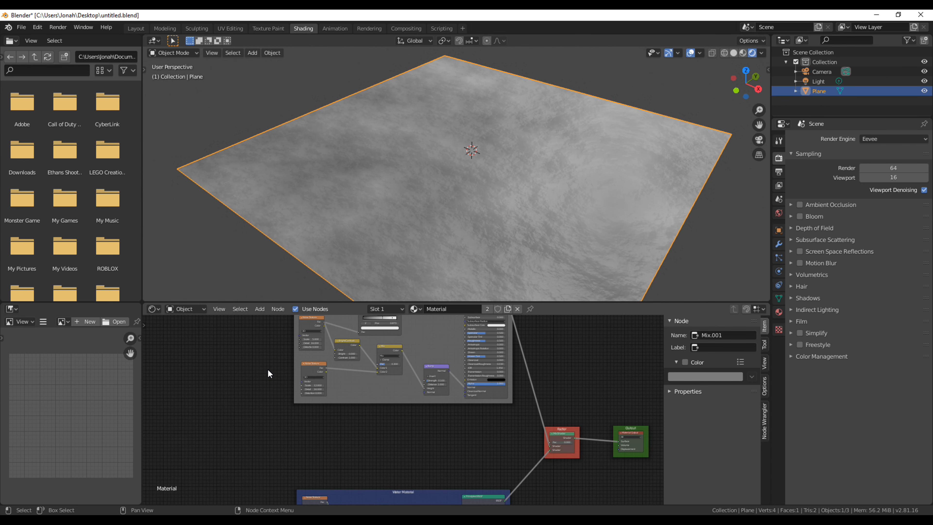
Step: Examine the Rock Material frame and how it feeds the Factor and output frames in the node tree
{"action": "scroll", "coordinate": [273, 436], "scroll_direction": "up", "scroll_amount": 2}
{"action": "scroll", "coordinate": [271, 432], "scroll_direction": "up", "scroll_amount": 2}
{"action": "key", "text": "shift+a"}
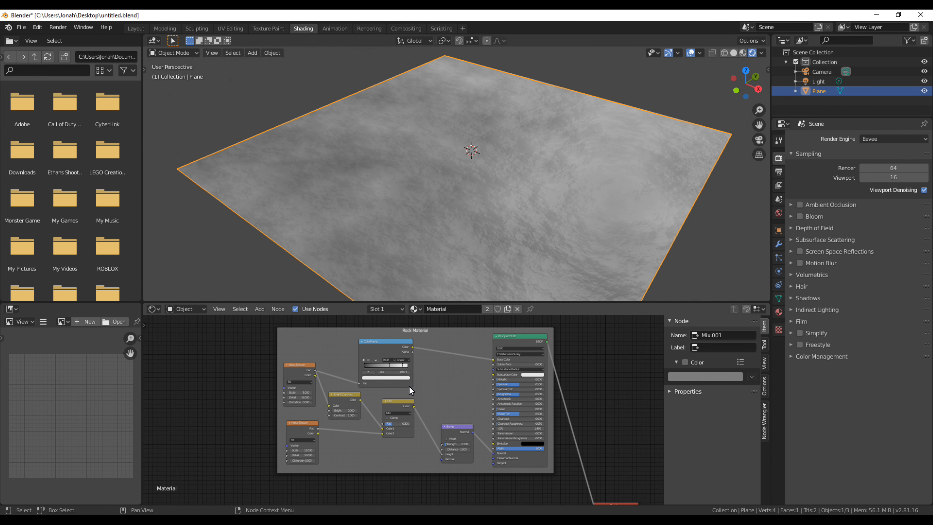
{"action": "middle_click_drag", "start_coordinate": [540, 388], "coordinate": [572, 487]}
{"action": "middle_click_drag", "start_coordinate": [529, 465], "coordinate": [465, 442]}
{"action": "scroll", "coordinate": [511, 420], "scroll_direction": "up", "scroll_amount": 2}
{"action": "scroll", "coordinate": [485, 415], "scroll_direction": "up", "scroll_amount": 1}
{"action": "middle_click_drag", "start_coordinate": [549, 424], "coordinate": [464, 450]}
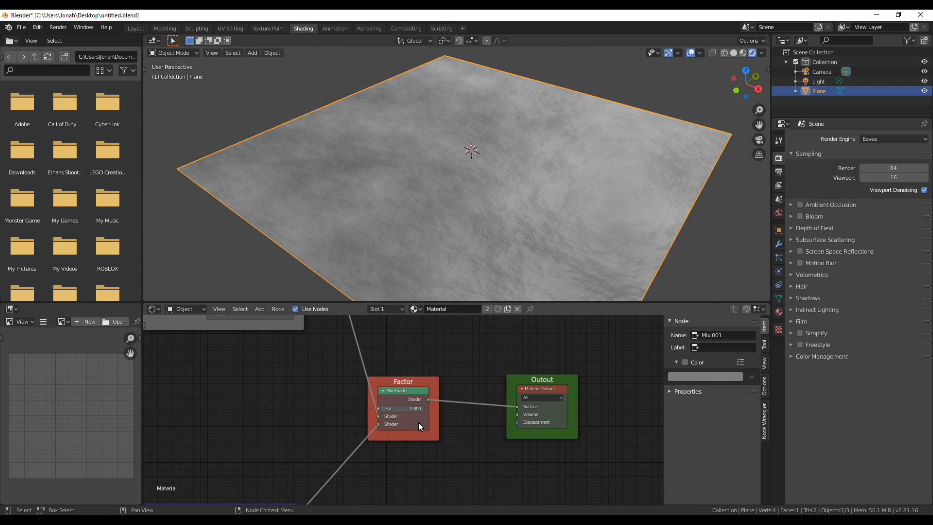
Step: Set the Mix Shader's factor to 1.000 and inspect the water material on the plane
{"action": "scroll", "coordinate": [419, 421], "scroll_direction": "up", "scroll_amount": 2}
{"action": "left_click_drag", "start_coordinate": [393, 409], "coordinate": [518, 419]}
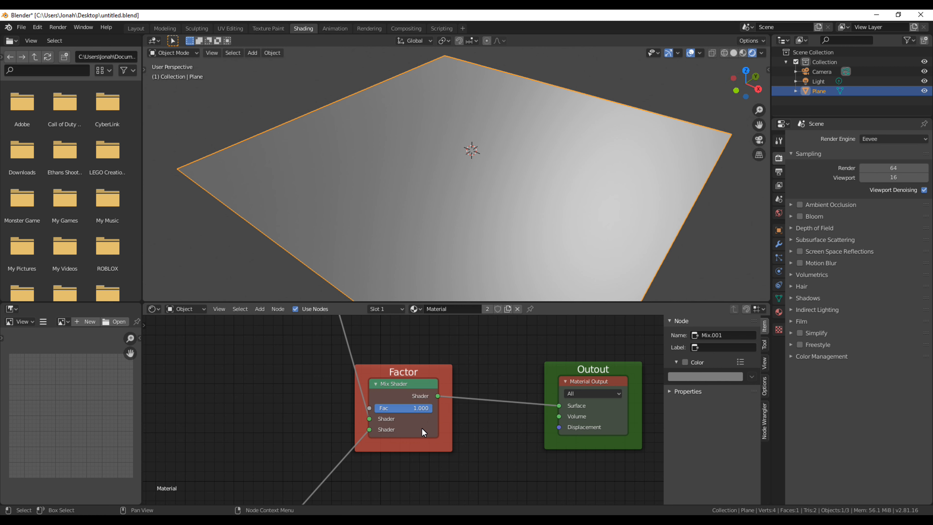
{"action": "scroll", "coordinate": [472, 179], "scroll_direction": "down", "scroll_amount": 2}
{"action": "scroll", "coordinate": [472, 178], "scroll_direction": "up", "scroll_amount": 5}
{"action": "middle_click_drag", "start_coordinate": [472, 179], "coordinate": [266, 193]}
{"action": "scroll", "coordinate": [546, 193], "scroll_direction": "down", "scroll_amount": 5}
{"action": "scroll", "coordinate": [435, 216], "scroll_direction": "up", "scroll_amount": 5}
{"action": "scroll", "coordinate": [399, 203], "scroll_direction": "down", "scroll_amount": 5}
{"action": "middle_click_drag", "start_coordinate": [399, 203], "coordinate": [366, 204]}
Step: Return the Mix Shader's factor to 0.000 so the plane uses the rock material
{"action": "left_click_drag", "start_coordinate": [404, 408], "coordinate": [285, 424]}
{"action": "scroll", "coordinate": [285, 424], "scroll_direction": "down", "scroll_amount": 1}
{"action": "scroll", "coordinate": [347, 457], "scroll_direction": "down", "scroll_amount": 4}
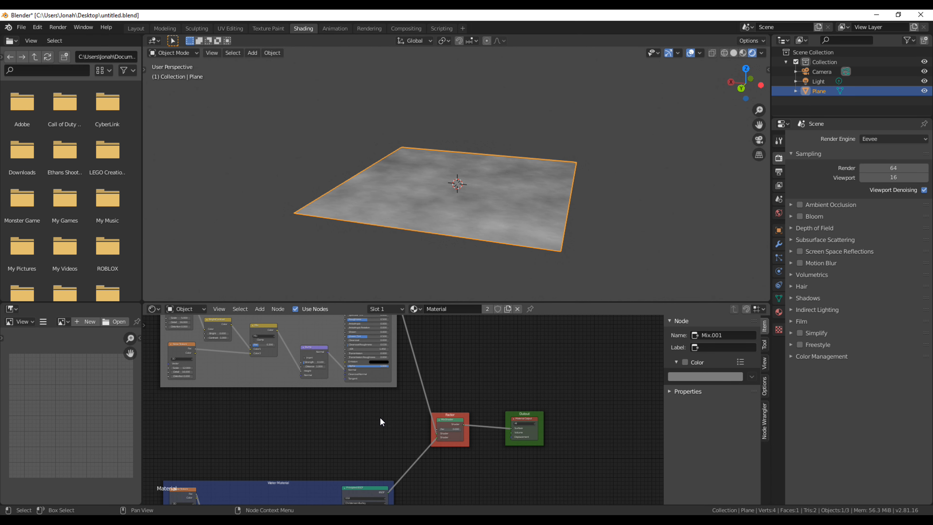
Step: Examine the plane's surface and the nodes inside the Water Material frame
{"action": "scroll", "coordinate": [380, 417], "scroll_direction": "up", "scroll_amount": 1, "text": "shift"}
{"action": "middle_click_drag", "start_coordinate": [428, 242], "coordinate": [588, 257]}
{"action": "scroll", "coordinate": [455, 430], "scroll_direction": "up", "scroll_amount": 2}
{"action": "middle_click_drag", "start_coordinate": [475, 446], "coordinate": [419, 386]}
{"action": "scroll", "coordinate": [419, 387], "scroll_direction": "up", "scroll_amount": 2}
{"action": "scroll", "coordinate": [309, 418], "scroll_direction": "down", "scroll_amount": 6}
{"action": "middle_click_drag", "start_coordinate": [225, 470], "coordinate": [408, 363]}
{"action": "scroll", "coordinate": [317, 451], "scroll_direction": "down", "scroll_amount": 5}
{"action": "middle_click_drag", "start_coordinate": [309, 447], "coordinate": [330, 435]}
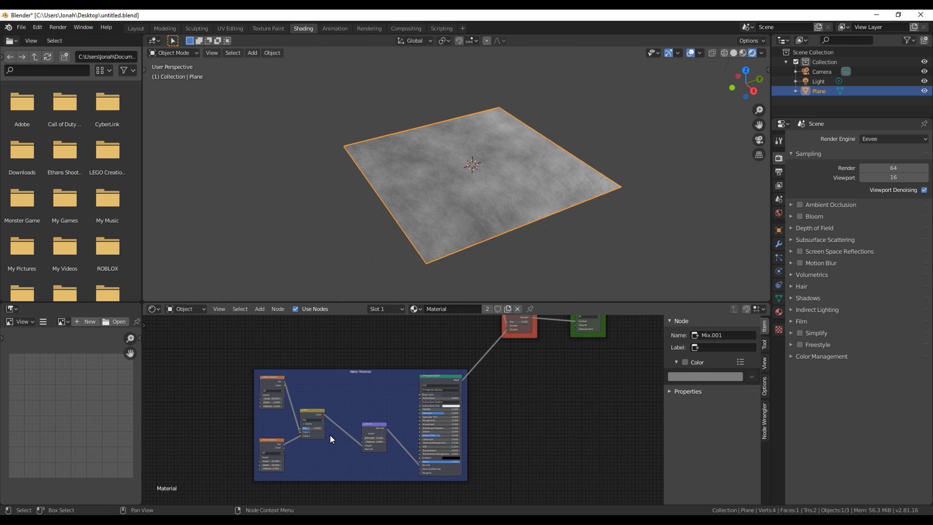
Step: Lower the factor of the Mix Shader in the Factor frame to 0.000
{"action": "middle_click_drag", "start_coordinate": [454, 361], "coordinate": [402, 405]}
{"action": "scroll", "coordinate": [402, 405], "scroll_direction": "up", "scroll_amount": 5}
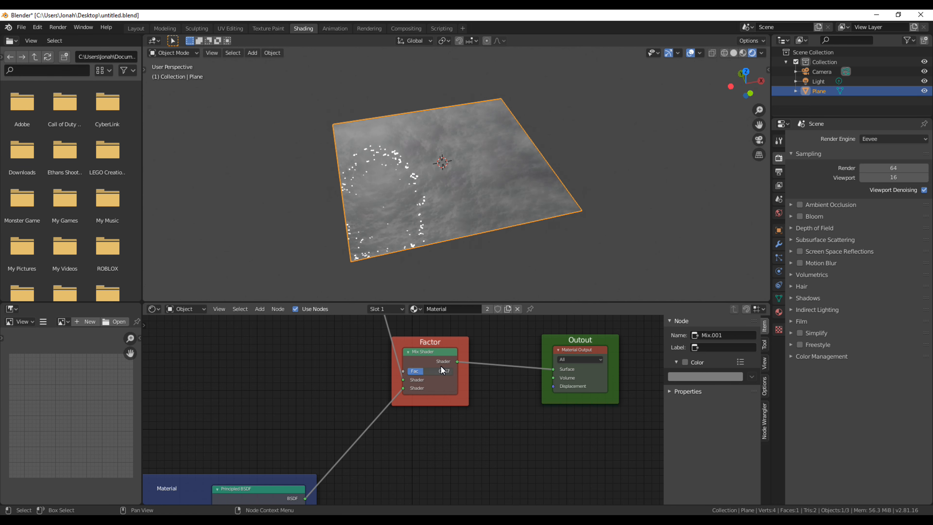
{"action": "left_click_drag", "start_coordinate": [453, 374], "coordinate": [308, 427]}
{"action": "middle_click_drag", "start_coordinate": [506, 235], "coordinate": [467, 266]}
Step: Examine the whole node tree with the Rock Material, Water Material, Factor and output frames
{"action": "scroll", "coordinate": [350, 392], "scroll_direction": "down", "scroll_amount": 3}
{"action": "scroll", "coordinate": [341, 396], "scroll_direction": "down", "scroll_amount": 4}
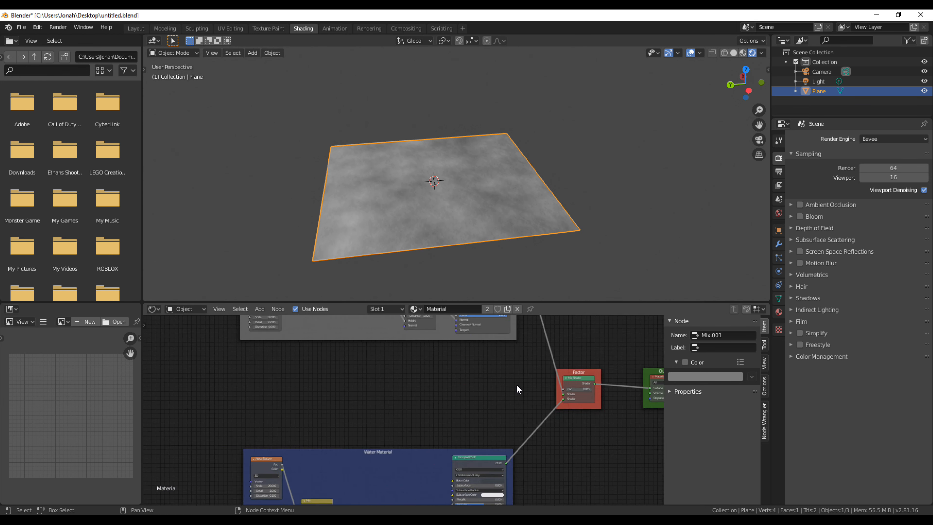
{"action": "scroll", "coordinate": [442, 406], "scroll_direction": "up", "scroll_amount": 2}
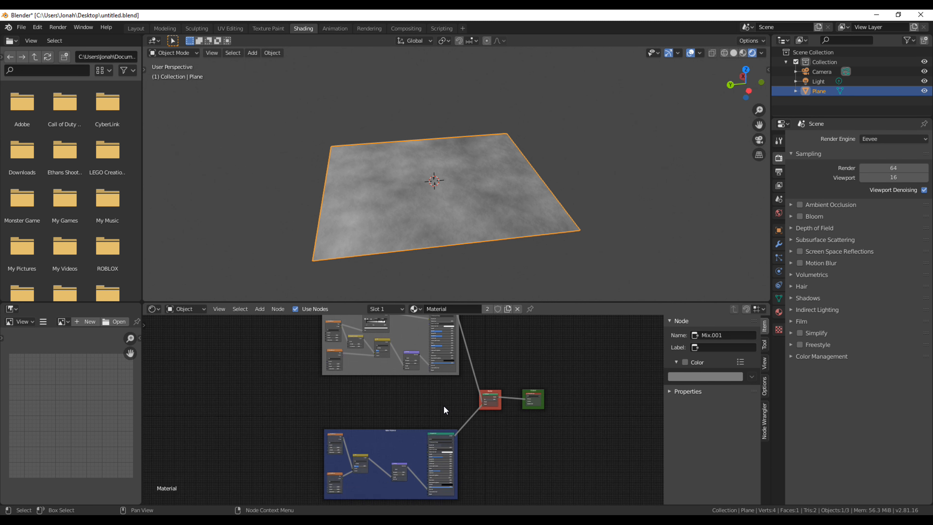
{"action": "scroll", "coordinate": [443, 405], "scroll_direction": "up", "scroll_amount": 5}
{"action": "scroll", "coordinate": [367, 396], "scroll_direction": "down", "scroll_amount": 4}
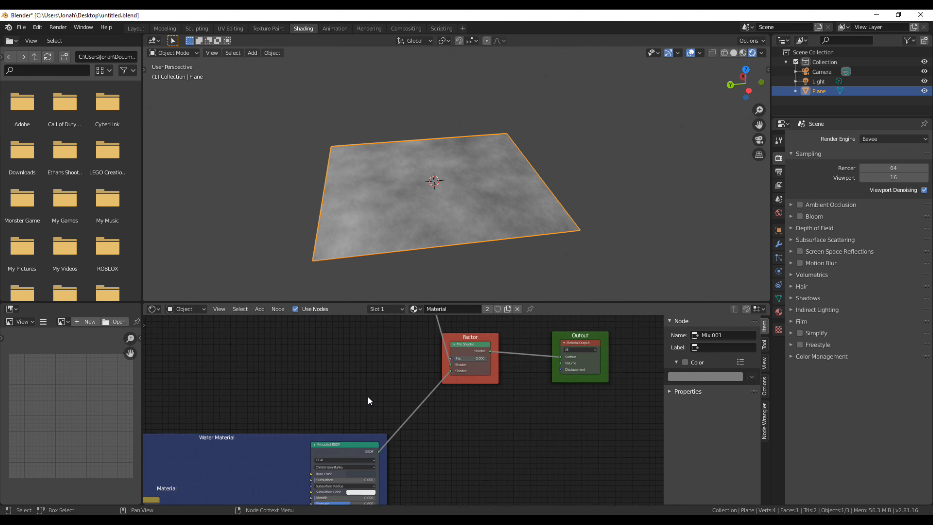
{"action": "middle_click_drag", "start_coordinate": [323, 410], "coordinate": [411, 415]}
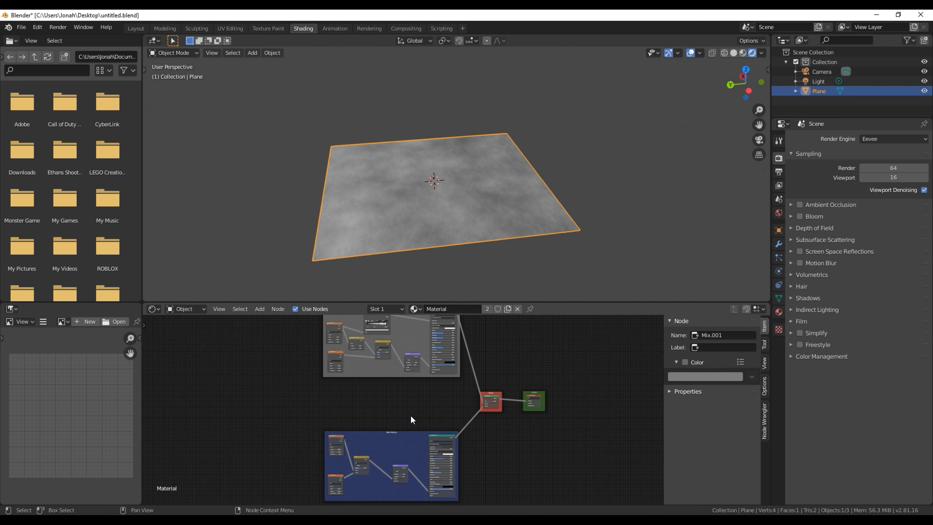
{"action": "scroll", "coordinate": [367, 415], "scroll_direction": "down", "scroll_amount": 1}
{"action": "scroll", "coordinate": [385, 425], "scroll_direction": "up", "scroll_amount": 4}
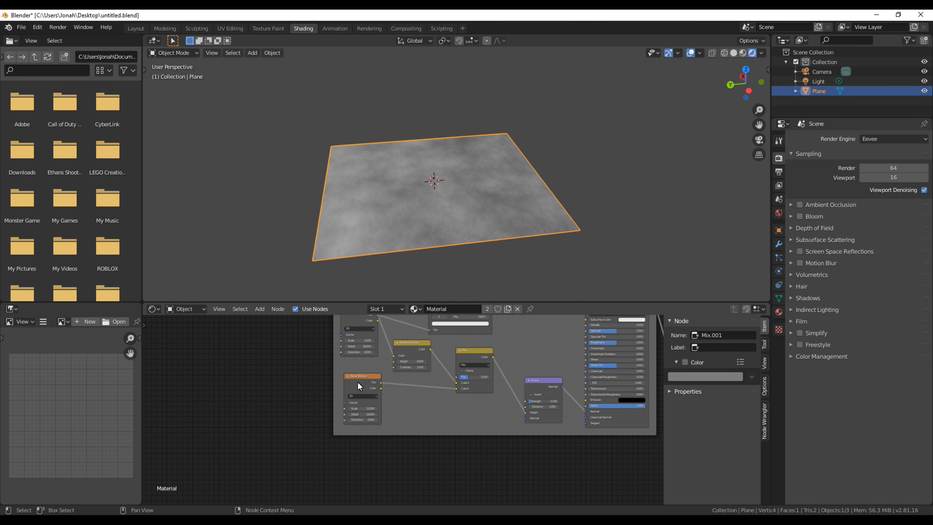
Step: Select the rock and water material nodes together with the Mix Shader and combine them into a node group
{"action": "left_click", "coordinate": [355, 380]}
{"action": "scroll", "coordinate": [525, 451], "scroll_direction": "down", "scroll_amount": 2}
{"action": "middle_click_drag", "start_coordinate": [525, 451], "coordinate": [387, 438]}
{"action": "scroll", "coordinate": [543, 433], "scroll_direction": "up", "scroll_amount": 2}
{"action": "left_click", "coordinate": [498, 439]}
{"action": "scroll", "coordinate": [332, 428], "scroll_direction": "down", "scroll_amount": 2}
{"action": "scroll", "coordinate": [332, 428], "scroll_direction": "down", "scroll_amount": 2}
{"action": "scroll", "coordinate": [277, 411], "scroll_direction": "down", "scroll_amount": 1}
{"action": "left_click_drag", "start_coordinate": [271, 341], "coordinate": [444, 503]}
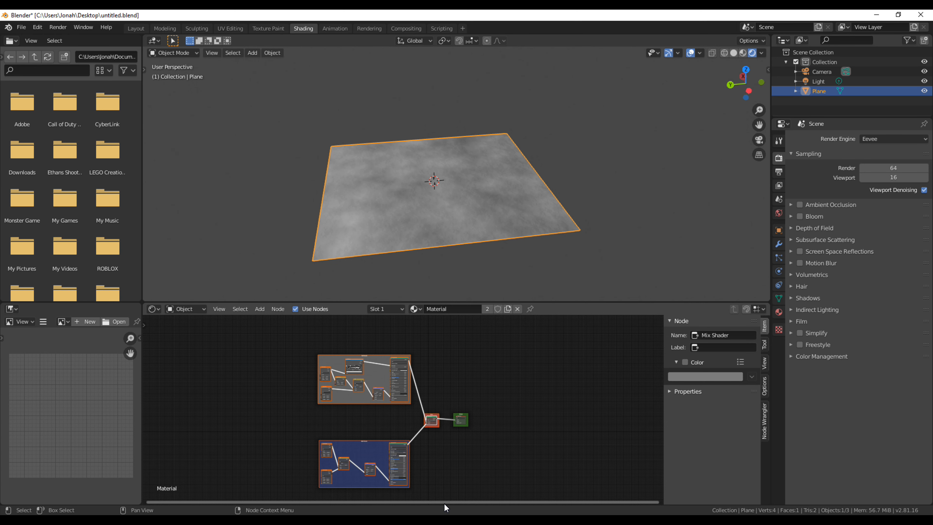
{"action": "key", "text": "ctrl+g"}
{"action": "scroll", "coordinate": [439, 490], "scroll_direction": "up", "scroll_amount": 1}
{"action": "scroll", "coordinate": [439, 490], "scroll_direction": "up", "scroll_amount": 2}
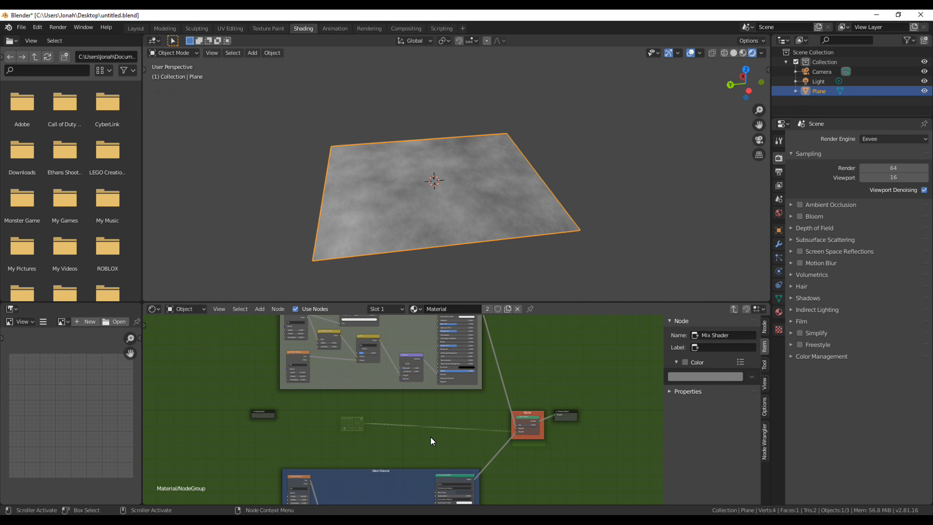
Step: Enlarge the node editor by shrinking the 3D viewport above it and the file browser and image editor beside it
{"action": "scroll", "coordinate": [430, 436], "scroll_direction": "down", "scroll_amount": 2}
{"action": "left_click_drag", "start_coordinate": [361, 302], "coordinate": [455, 111]}
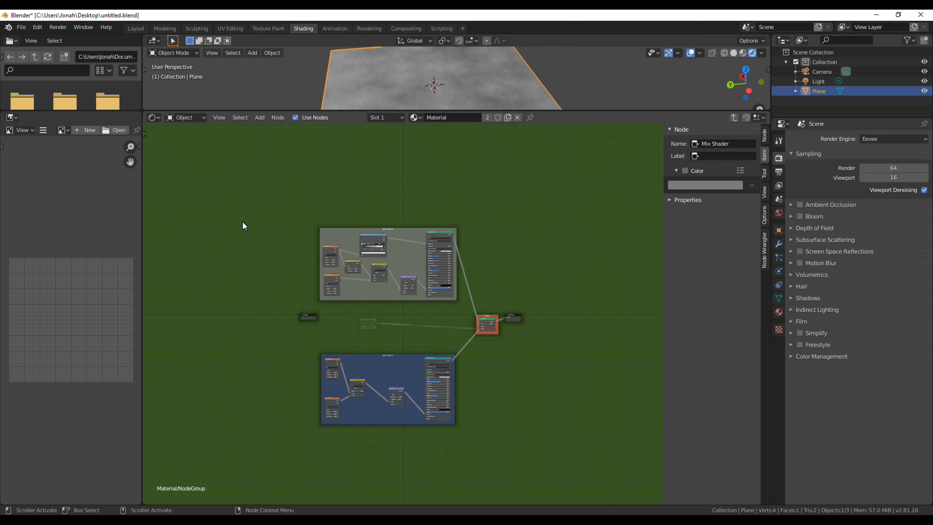
{"action": "left_click_drag", "start_coordinate": [138, 250], "coordinate": [69, 263]}
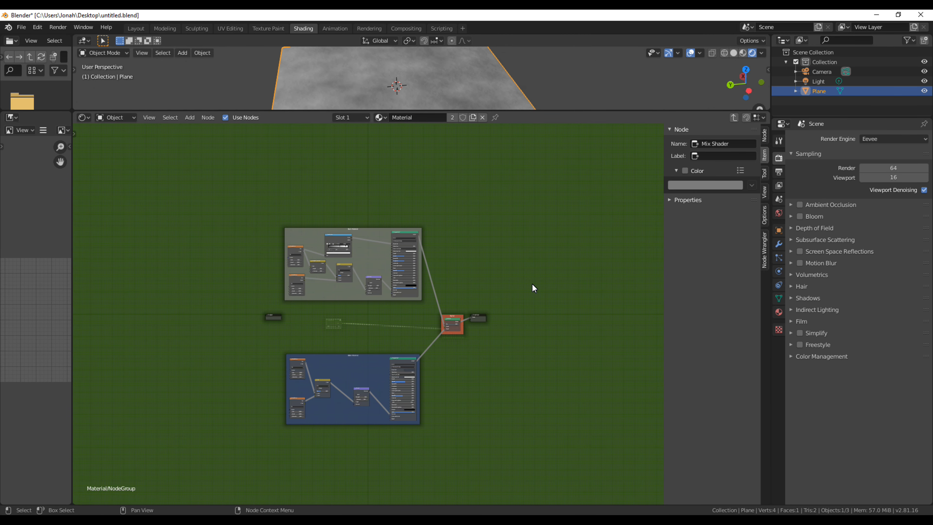
Step: Examine the node group's contents, from the two material frames to the Mix Shader and Group Output
{"action": "scroll", "coordinate": [533, 288], "scroll_direction": "up", "scroll_amount": 2}
{"action": "scroll", "coordinate": [533, 287], "scroll_direction": "down", "scroll_amount": 1}
{"action": "middle_click_drag", "start_coordinate": [441, 327], "coordinate": [520, 303]}
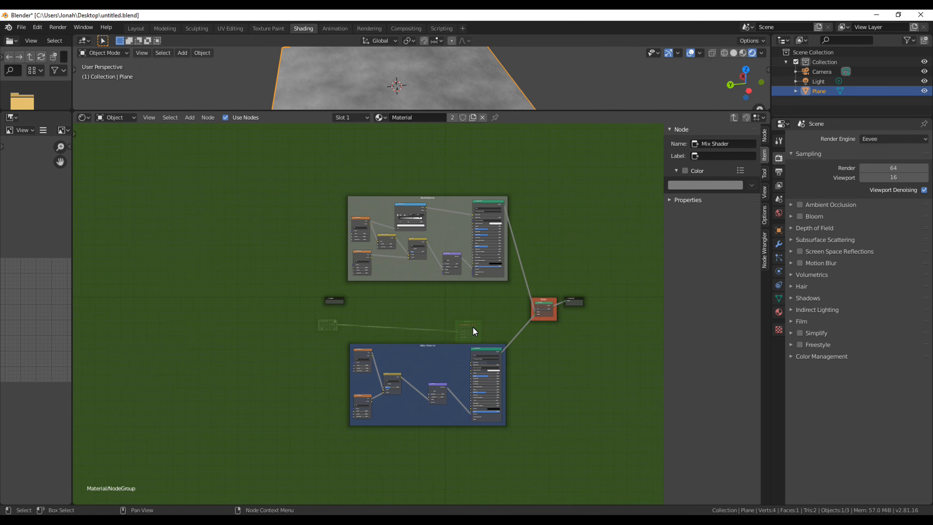
{"action": "middle_click_drag", "start_coordinate": [475, 330], "coordinate": [426, 349]}
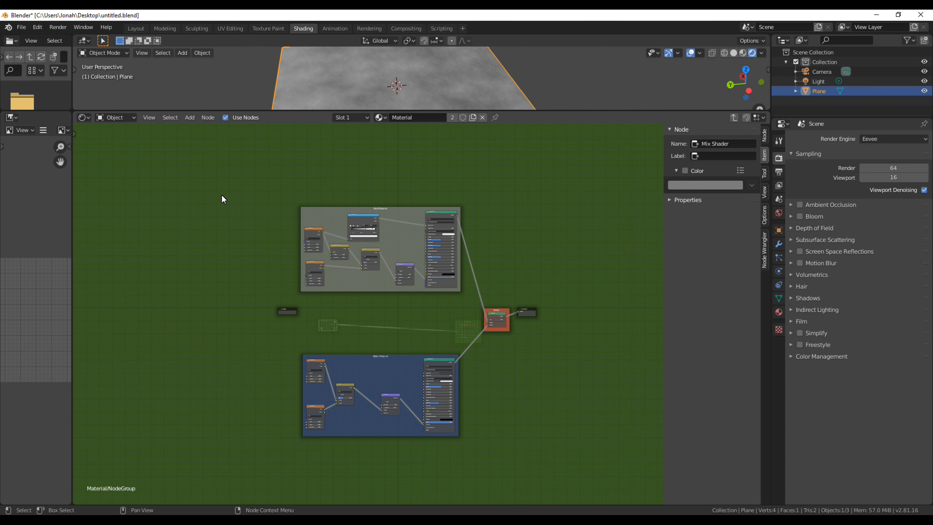
{"action": "scroll", "coordinate": [205, 302], "scroll_direction": "up", "scroll_amount": 2}
{"action": "middle_click_drag", "start_coordinate": [368, 344], "coordinate": [311, 339]}
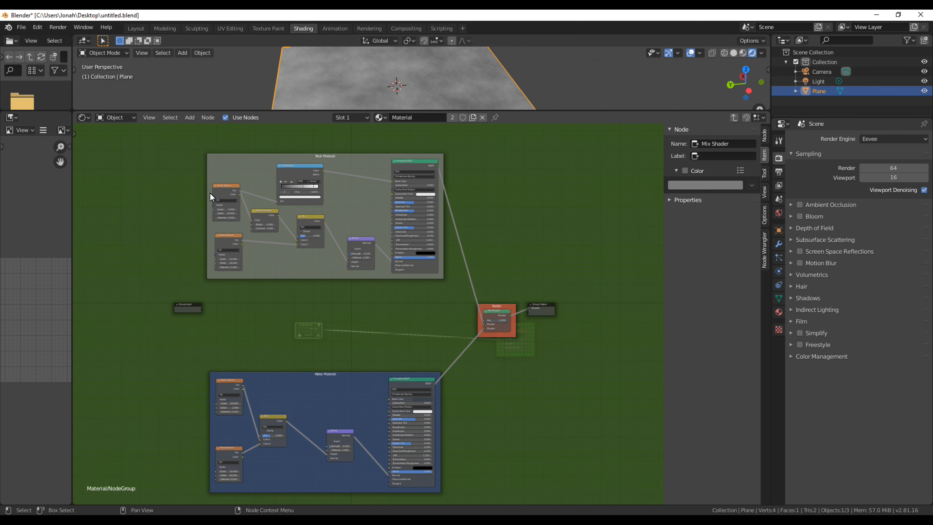
{"action": "scroll", "coordinate": [411, 391], "scroll_direction": "up", "scroll_amount": 4}
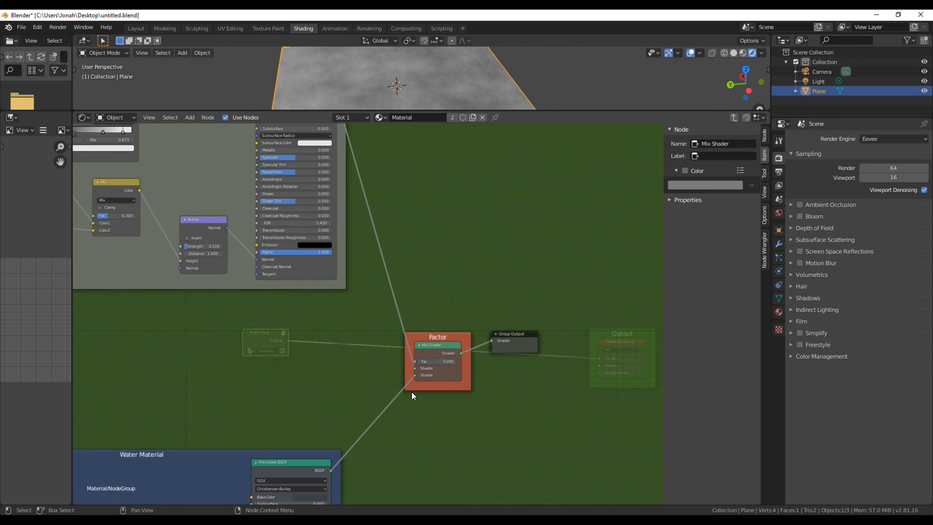
{"action": "scroll", "coordinate": [356, 380], "scroll_direction": "down", "scroll_amount": 4}
Step: Leave the node group and move the NodeGroup node closer to the Material Output
{"action": "key", "text": "Tab"}
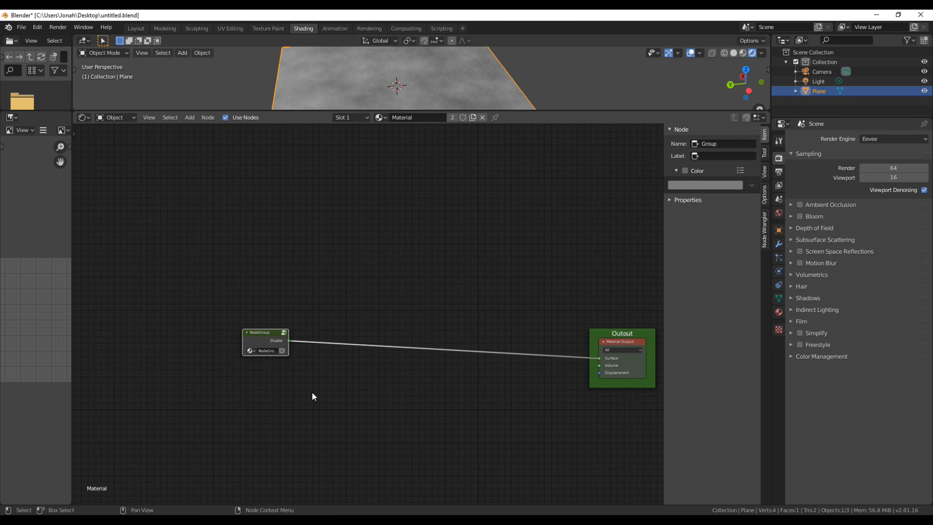
{"action": "left_click", "coordinate": [417, 395]}
{"action": "left_click_drag", "start_coordinate": [264, 335], "coordinate": [440, 338]}
{"action": "middle_click_drag", "start_coordinate": [490, 377], "coordinate": [346, 358]}
{"action": "scroll", "coordinate": [391, 388], "scroll_direction": "up", "scroll_amount": 1}
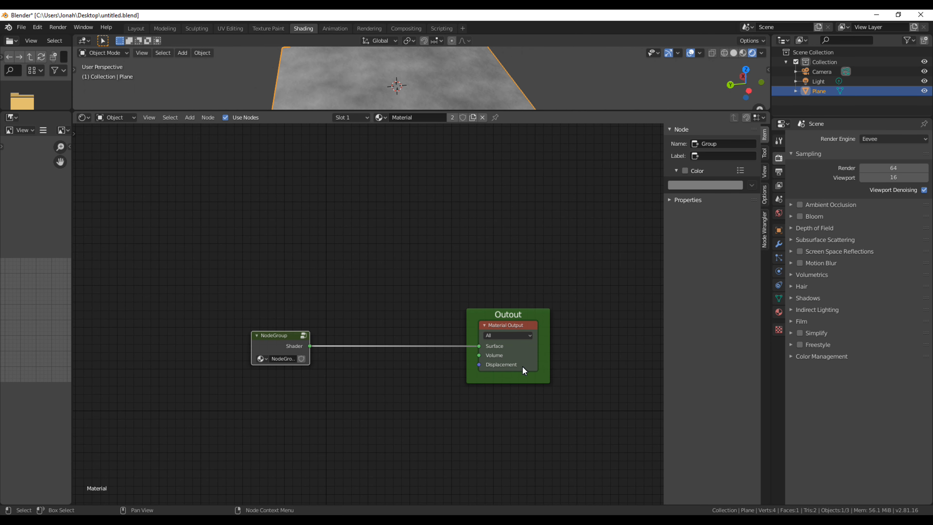
{"action": "scroll", "coordinate": [522, 418], "scroll_direction": "down", "scroll_amount": 2}
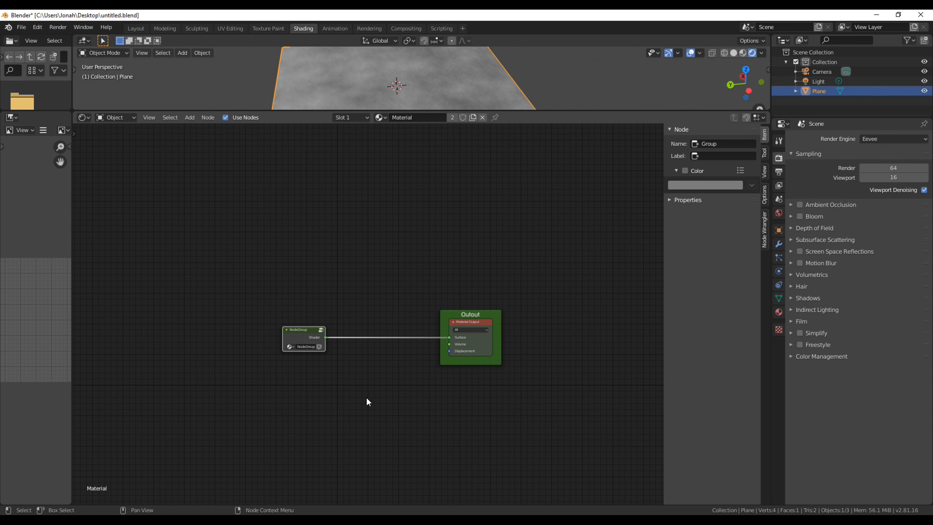
Step: Reopen the node group and review the Mix Shader and its Group Input and Group Output nodes
{"action": "key", "text": "Tab"}
{"action": "scroll", "coordinate": [416, 327], "scroll_direction": "up", "scroll_amount": 2}
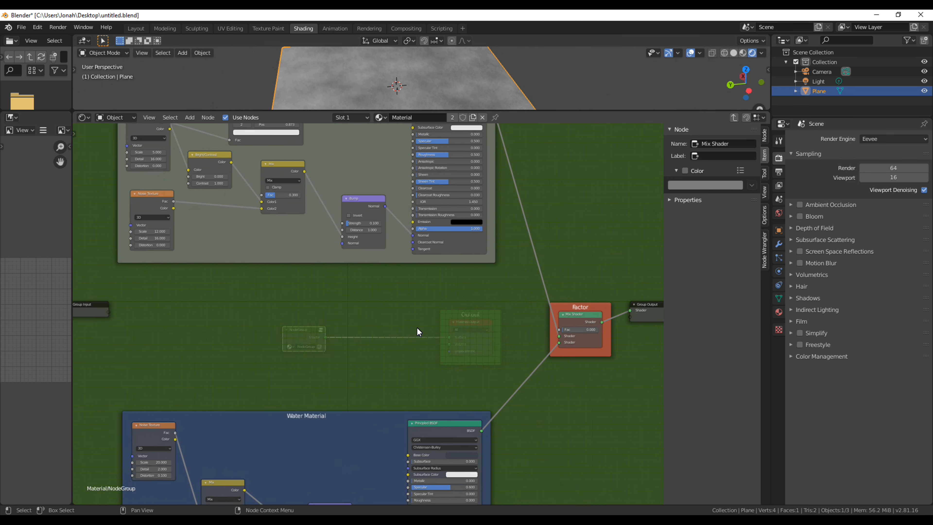
{"action": "scroll", "coordinate": [419, 324], "scroll_direction": "down", "scroll_amount": 2}
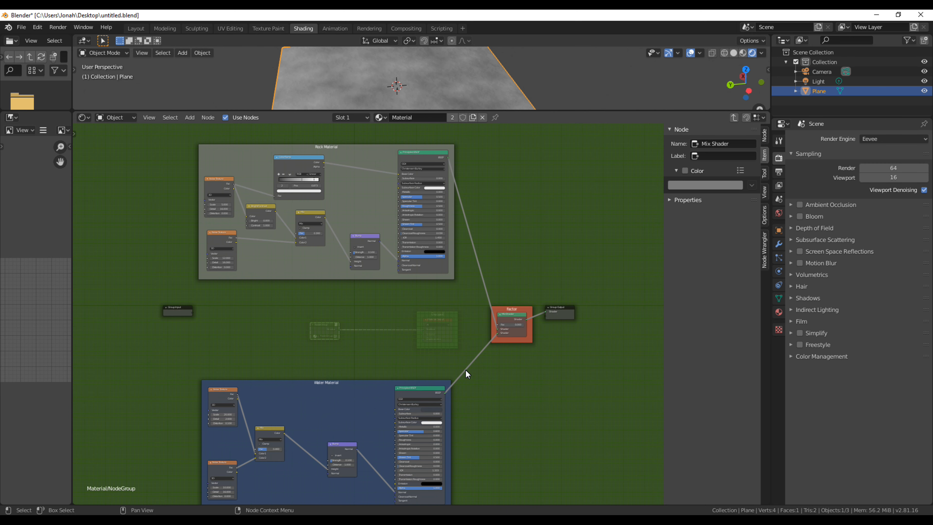
{"action": "scroll", "coordinate": [210, 349], "scroll_direction": "down", "scroll_amount": 1}
{"action": "middle_click_drag", "start_coordinate": [210, 349], "coordinate": [252, 344]}
{"action": "scroll", "coordinate": [286, 368], "scroll_direction": "up", "scroll_amount": 4}
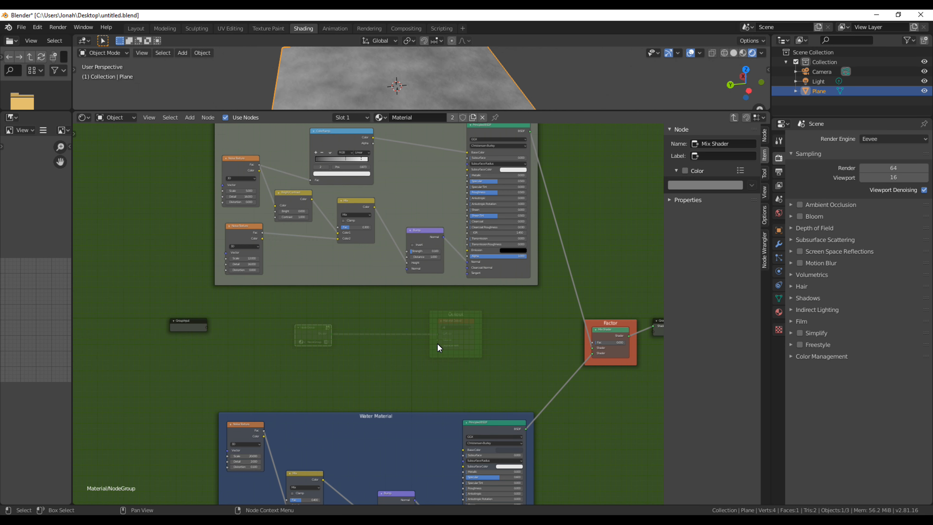
{"action": "middle_click_drag", "start_coordinate": [479, 356], "coordinate": [333, 358]}
{"action": "scroll", "coordinate": [453, 341], "scroll_direction": "up", "scroll_amount": 1}
{"action": "middle_click_drag", "start_coordinate": [443, 354], "coordinate": [496, 388]}
{"action": "scroll", "coordinate": [330, 443], "scroll_direction": "down", "scroll_amount": 2}
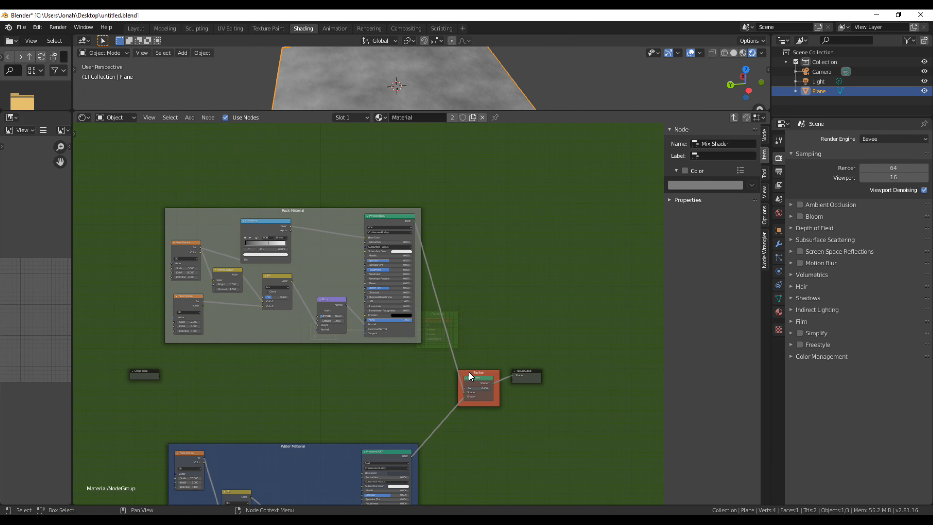
{"action": "scroll", "coordinate": [419, 374], "scroll_direction": "up", "scroll_amount": 2}
{"action": "middle_click_drag", "start_coordinate": [418, 374], "coordinate": [423, 294]}
{"action": "middle_click_drag", "start_coordinate": [350, 321], "coordinate": [421, 302]}
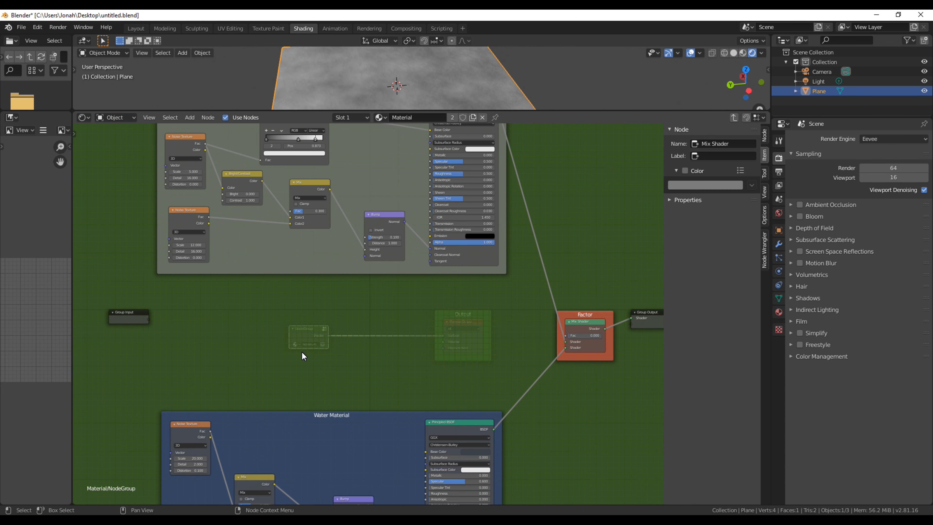
Step: Connect the Mix Shader's Fac input to the Group Input to expose it, and leave the node group
{"action": "key", "text": "Tab"}
{"action": "key", "text": "Tab"}
{"action": "left_click_drag", "start_coordinate": [565, 335], "coordinate": [148, 322]}
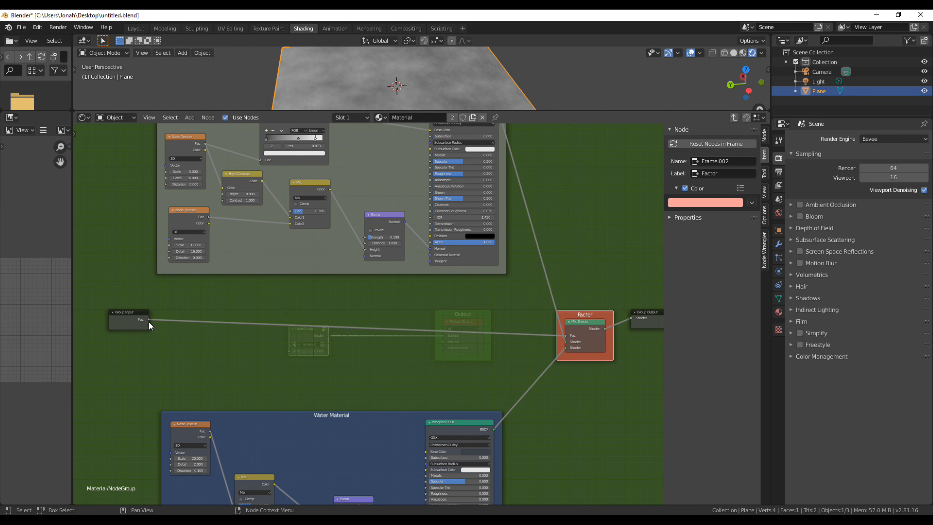
{"action": "middle_click_drag", "start_coordinate": [157, 339], "coordinate": [346, 341]}
{"action": "scroll", "coordinate": [346, 341], "scroll_direction": "up", "scroll_amount": 4}
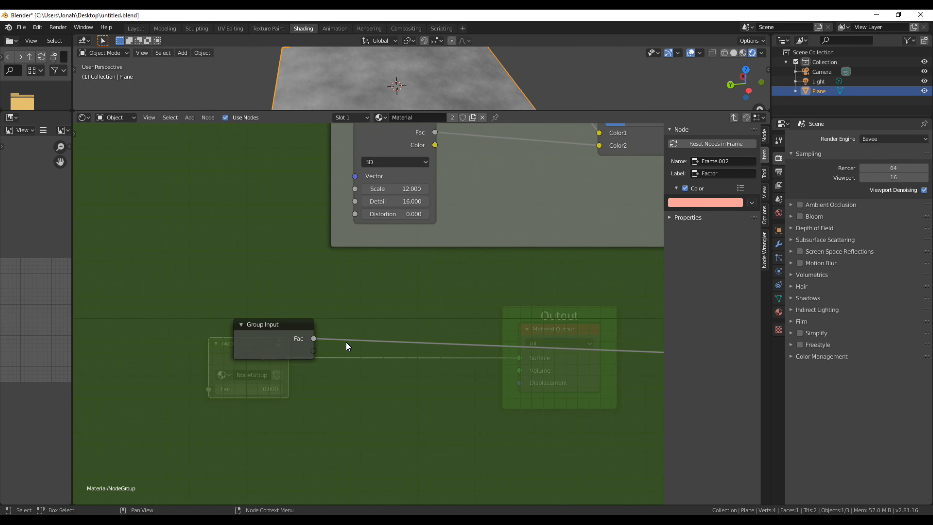
{"action": "key", "text": "Tab"}
Step: Enlarge the 3D viewport and set the NodeGroup node's Fac to 0.600
{"action": "scroll", "coordinate": [279, 393], "scroll_direction": "up", "scroll_amount": 3}
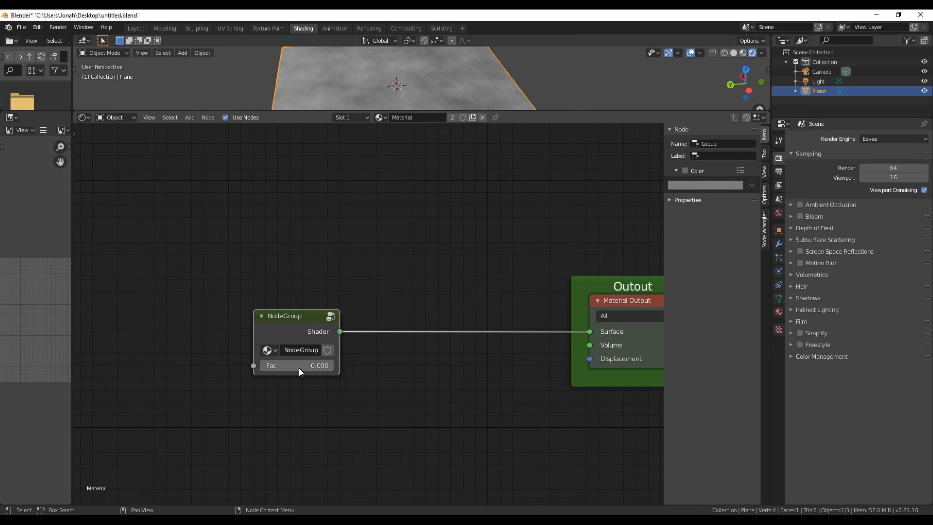
{"action": "left_click_drag", "start_coordinate": [284, 365], "coordinate": [375, 364]}
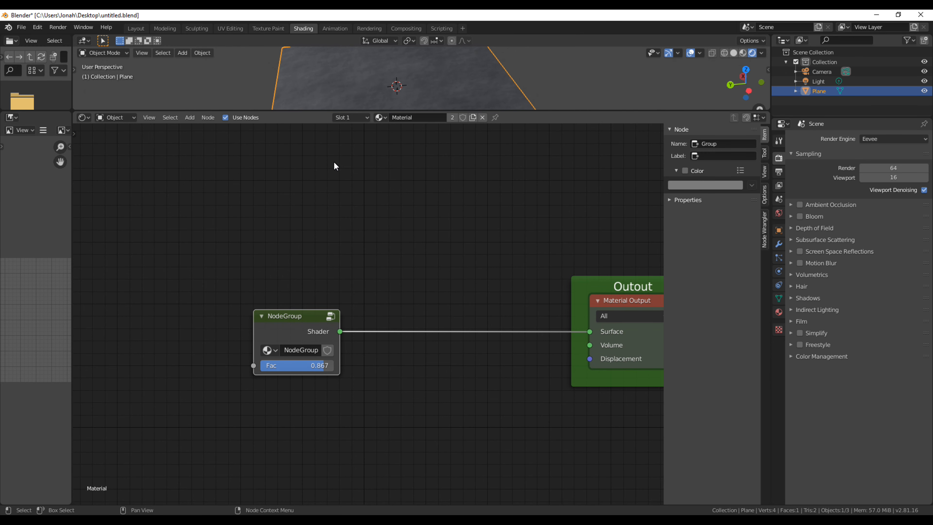
{"action": "left_click_drag", "start_coordinate": [318, 111], "coordinate": [306, 217]}
{"action": "left_click_drag", "start_coordinate": [311, 419], "coordinate": [272, 428]}
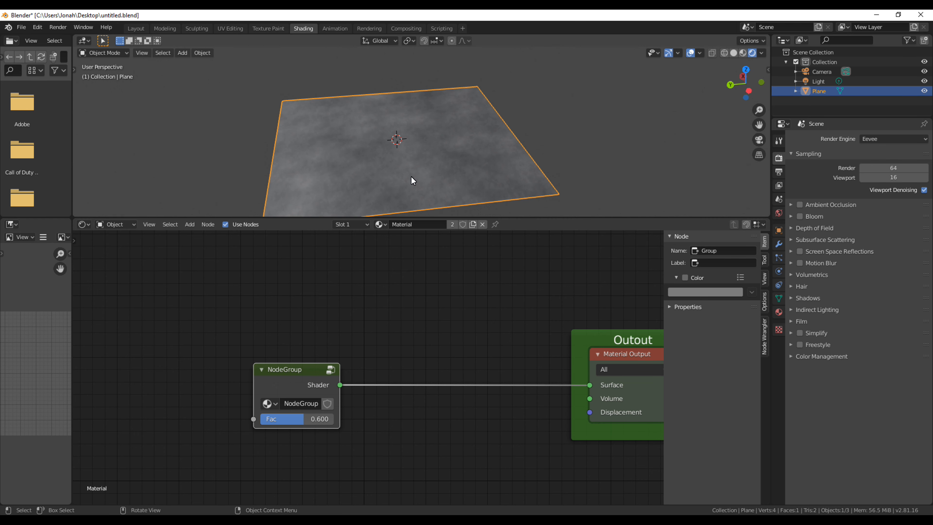
Step: Undo the last Fac change on the NodeGroup node and reopen the node group
{"action": "key", "text": "ctrl+z"}
{"action": "key", "text": "ctrl+z"}
{"action": "key", "text": "Tab"}
{"action": "scroll", "coordinate": [415, 363], "scroll_direction": "down", "scroll_amount": 4}
{"action": "middle_click_drag", "start_coordinate": [436, 355], "coordinate": [231, 343]}
{"action": "scroll", "coordinate": [336, 361], "scroll_direction": "up", "scroll_amount": 2}
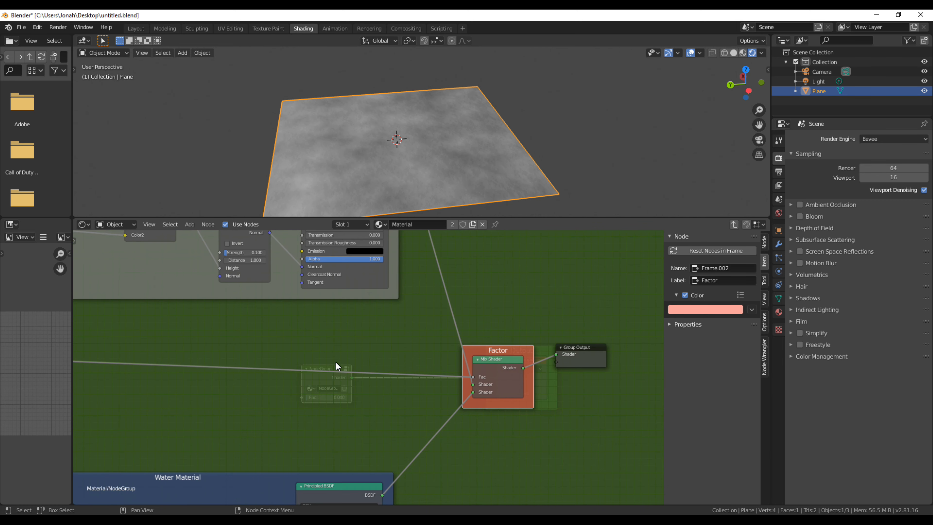
Step: Rename the group's Fac input to Puddle Factor in the group interface and leave the node group
{"action": "scroll", "coordinate": [372, 395], "scroll_direction": "down", "scroll_amount": 2}
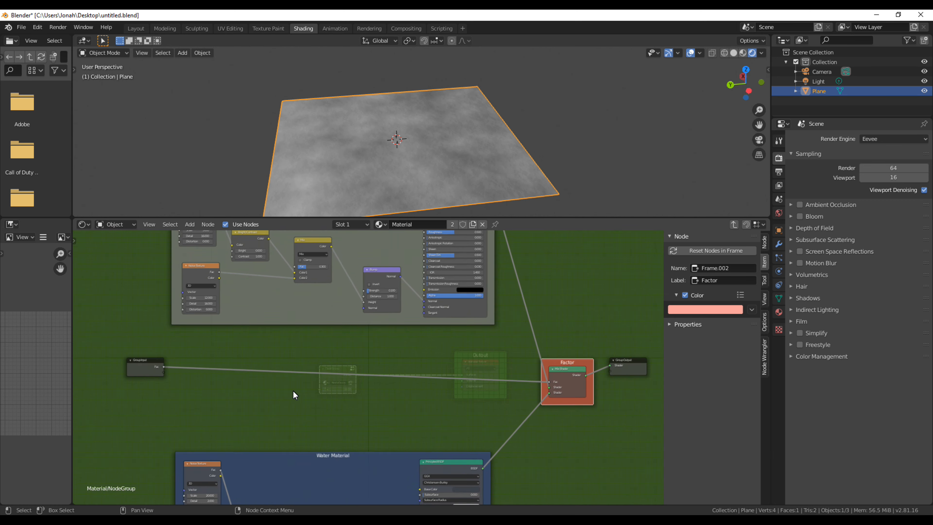
{"action": "scroll", "coordinate": [551, 358], "scroll_direction": "up", "scroll_amount": 3}
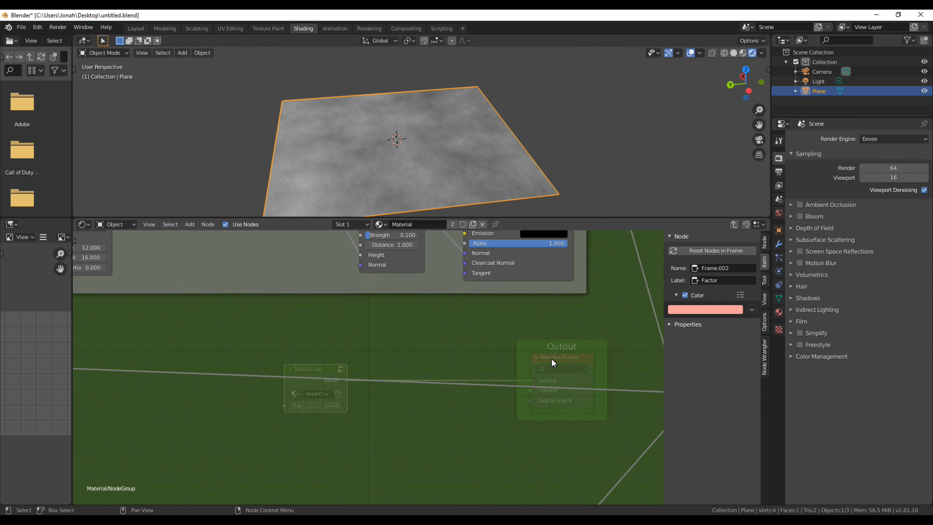
{"action": "scroll", "coordinate": [551, 359], "scroll_direction": "down", "scroll_amount": 2}
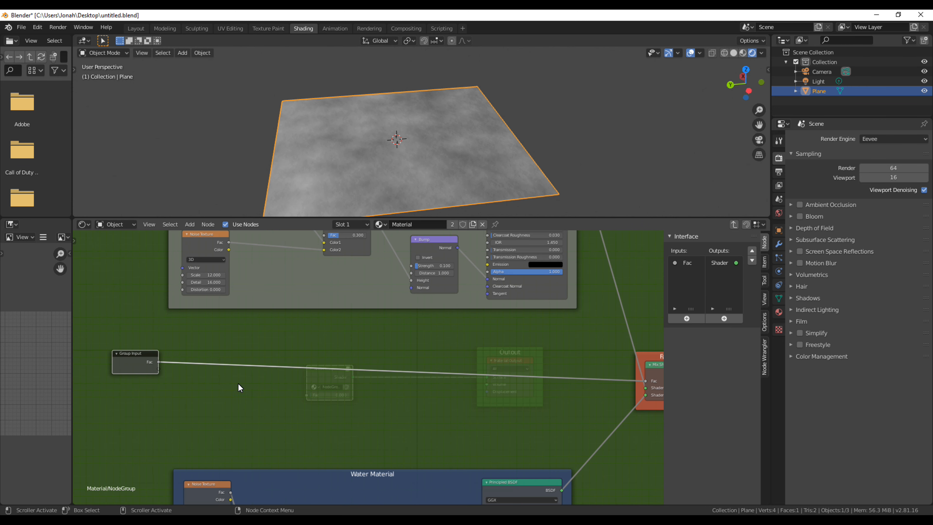
{"action": "scroll", "coordinate": [362, 372], "scroll_direction": "down", "scroll_amount": 1}
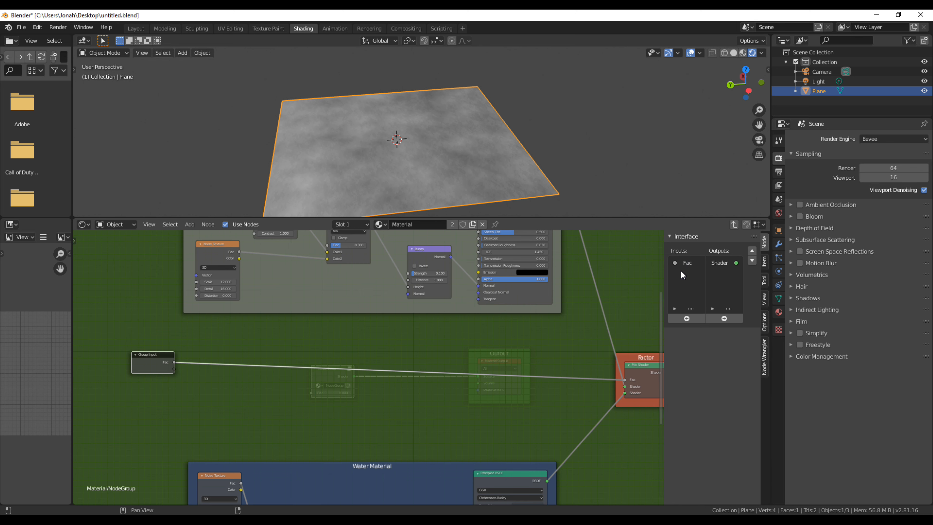
{"action": "left_click", "coordinate": [682, 263]}
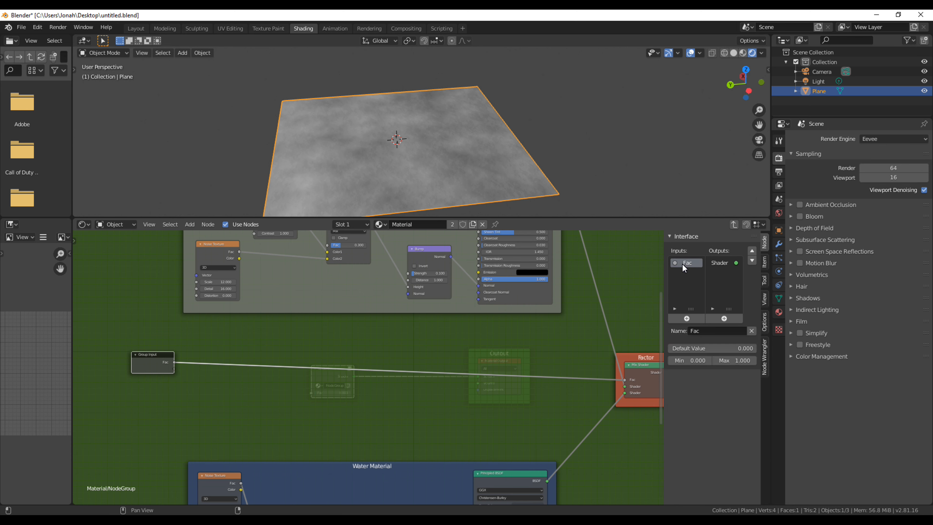
{"action": "left_click", "coordinate": [715, 332]}
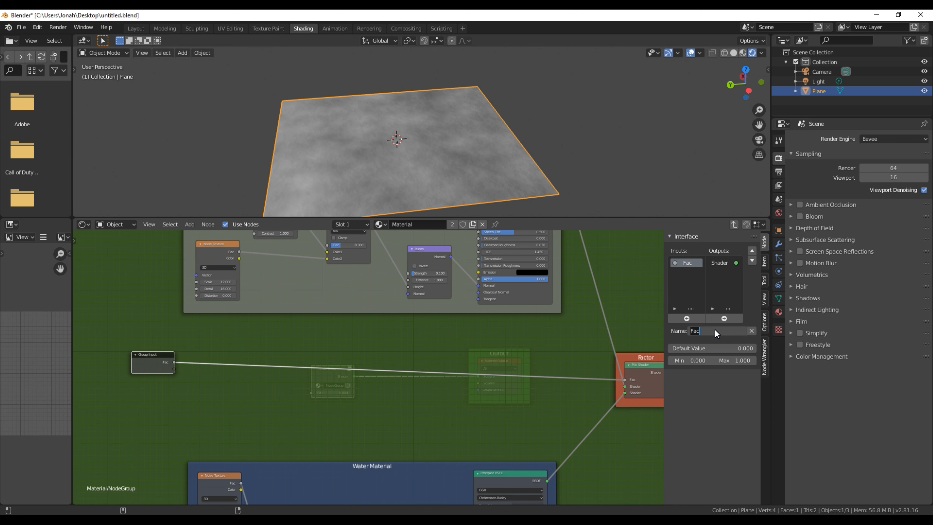
{"action": "type", "text": "Puddle Factor"}
{"action": "key", "text": "Tab"}
{"action": "key", "text": "Return"}
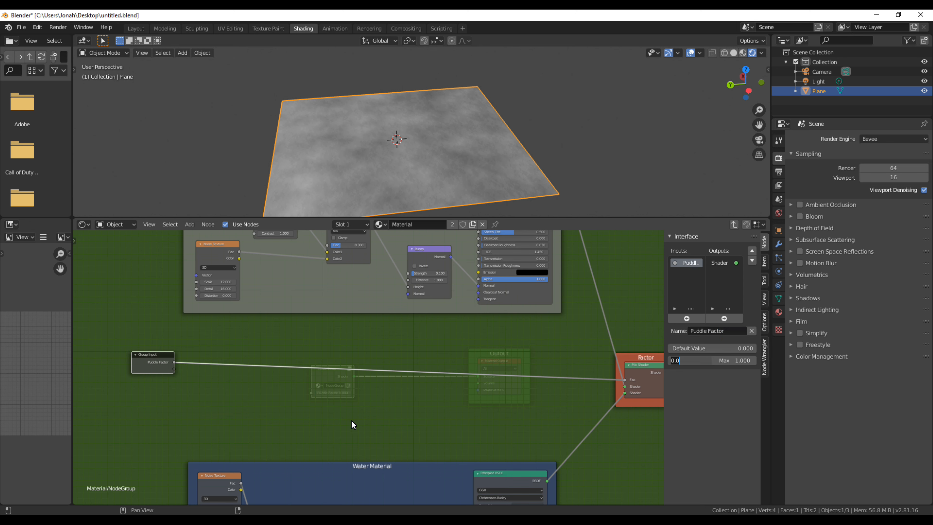
{"action": "key", "text": "Tab"}
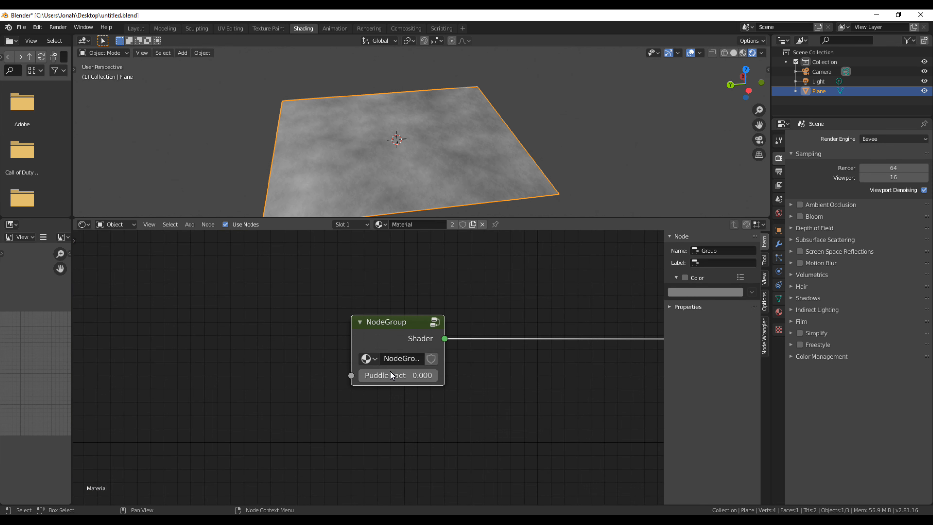
Step: Try the Puddle Factor slider on the NodeGroup node and review the input's default, minimum and maximum inside the group
{"action": "left_click_drag", "start_coordinate": [395, 376], "coordinate": [457, 394]}
{"action": "key", "text": "Escape"}
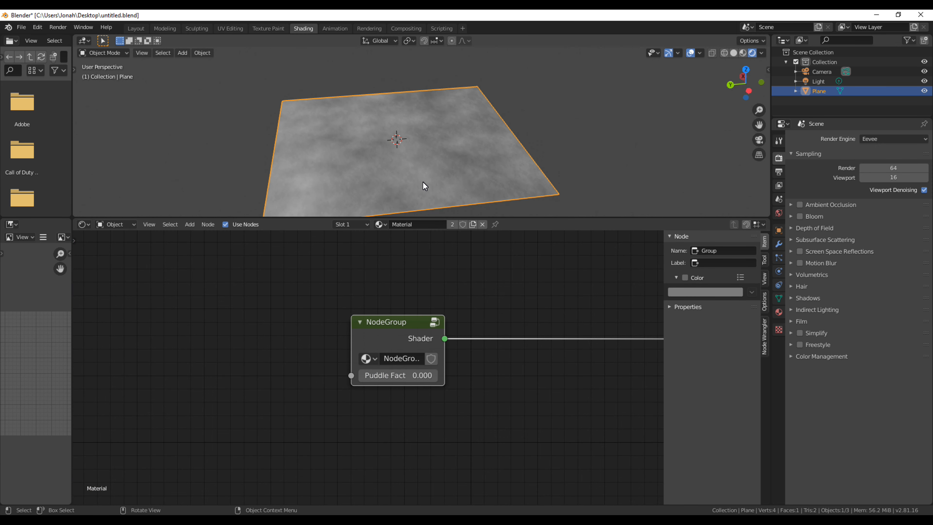
{"action": "middle_click_drag", "start_coordinate": [423, 184], "coordinate": [479, 198]}
{"action": "scroll", "coordinate": [479, 198], "scroll_direction": "down", "scroll_amount": 3}
{"action": "key", "text": "Tab"}
{"action": "scroll", "coordinate": [436, 339], "scroll_direction": "down", "scroll_amount": 6}
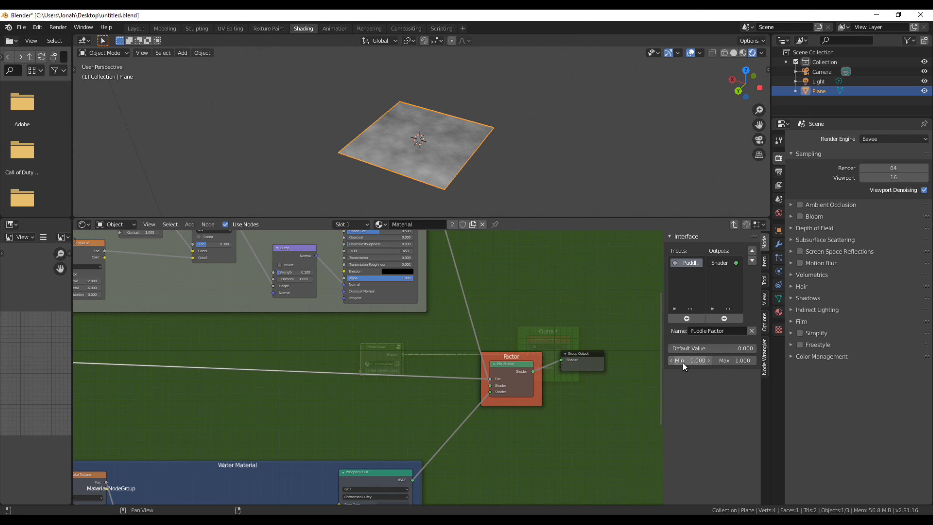
{"action": "left_click_drag", "start_coordinate": [707, 348], "coordinate": [735, 350]}
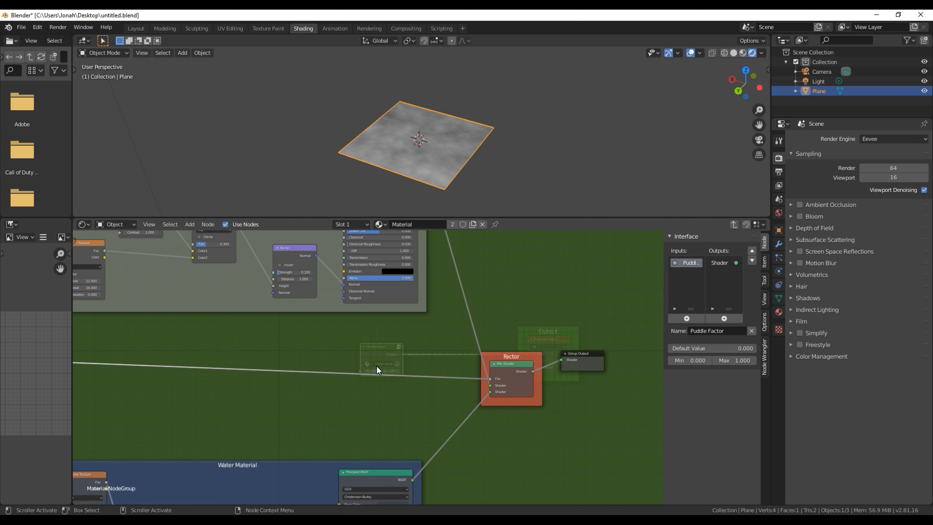
{"action": "key", "text": "Tab"}
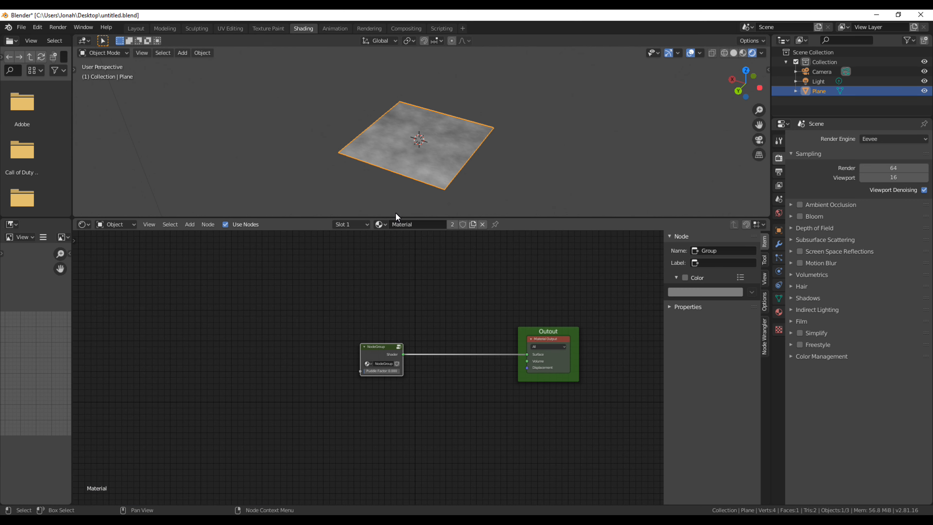
Step: Reopen the node group and examine the nodes in the Rock Material frame
{"action": "middle_click_drag", "start_coordinate": [395, 212], "coordinate": [470, 163]}
{"action": "scroll", "coordinate": [259, 396], "scroll_direction": "down", "scroll_amount": 2}
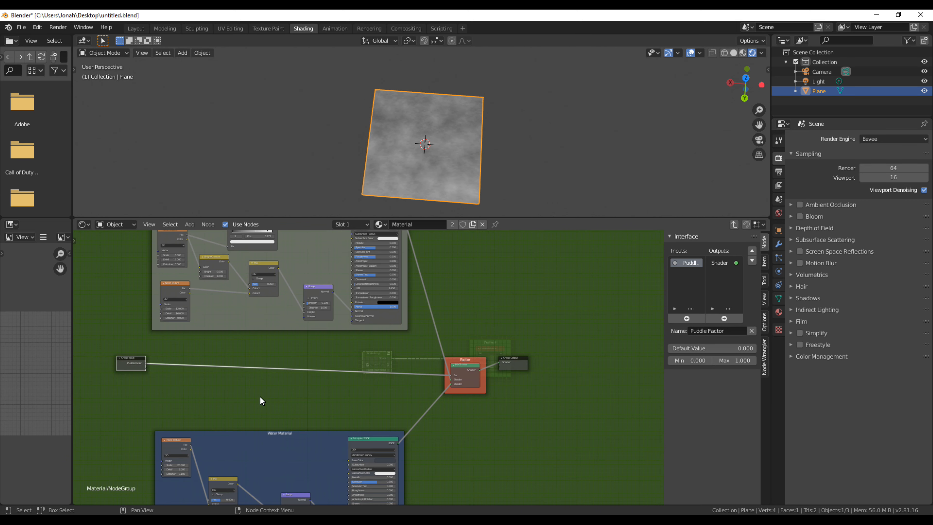
{"action": "middle_click_drag", "start_coordinate": [259, 396], "coordinate": [391, 446]}
{"action": "scroll", "coordinate": [342, 440], "scroll_direction": "up", "scroll_amount": 2}
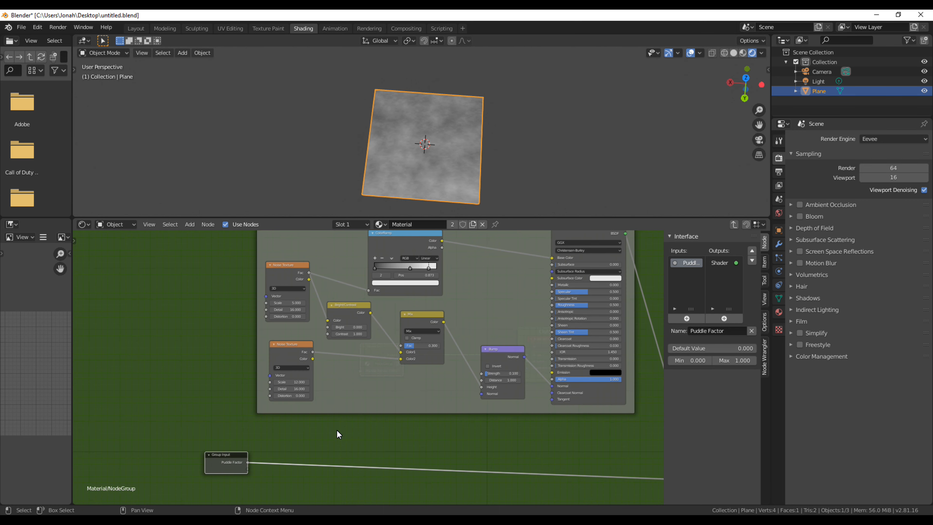
{"action": "middle_click_drag", "start_coordinate": [359, 366], "coordinate": [427, 394]}
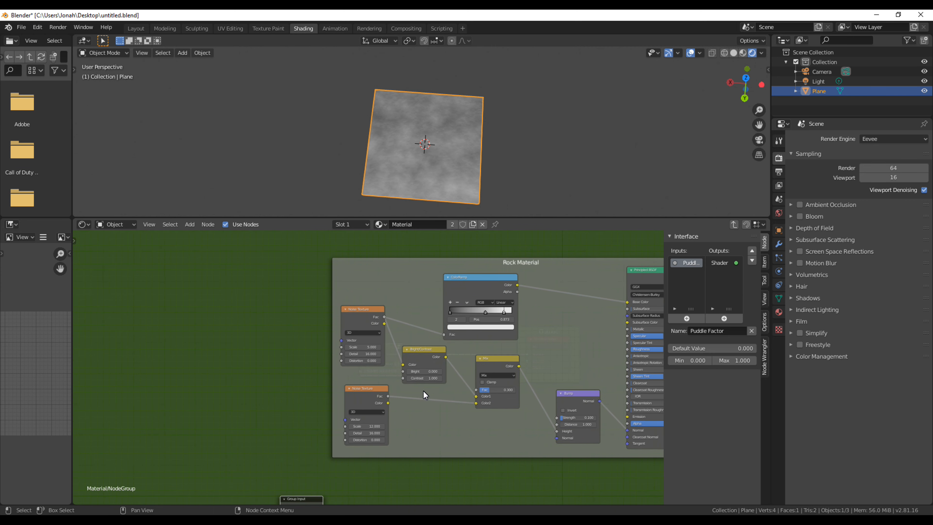
{"action": "scroll", "coordinate": [445, 181], "scroll_direction": "up", "scroll_amount": 2}
{"action": "middle_click_drag", "start_coordinate": [445, 181], "coordinate": [353, 192]}
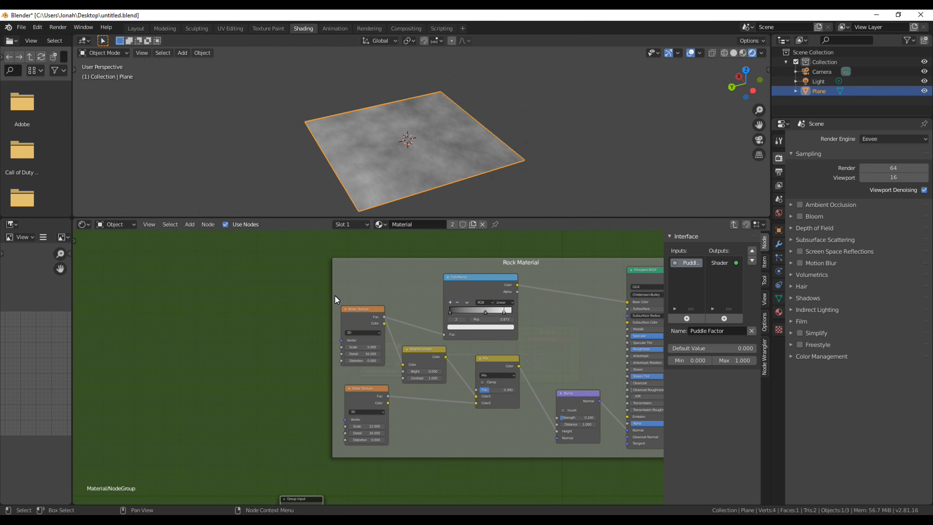
Step: Try a Distortion of 2.100 on the upper Noise Texture in the Rock Material frame, and undo it
{"action": "scroll", "coordinate": [334, 295], "scroll_direction": "up", "scroll_amount": 1}
{"action": "left_click_drag", "start_coordinate": [362, 342], "coordinate": [457, 383]}
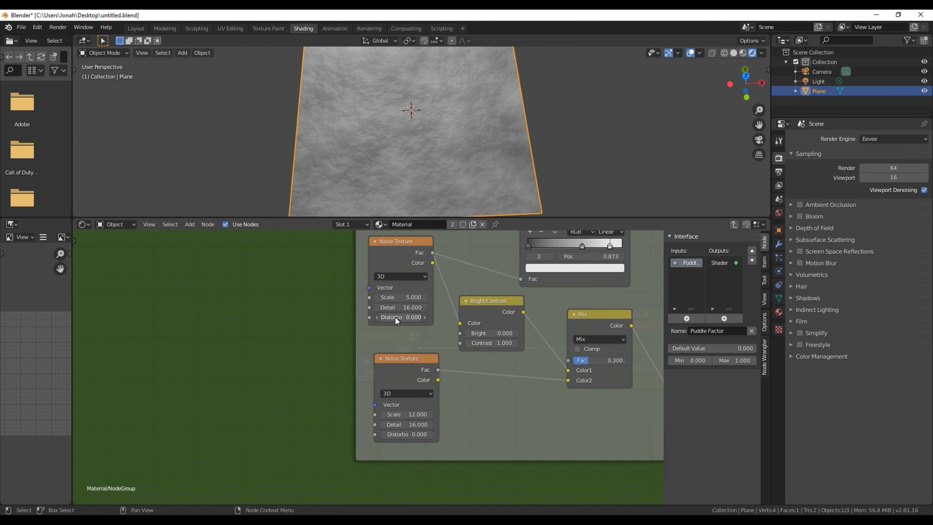
{"action": "left_click_drag", "start_coordinate": [394, 320], "coordinate": [406, 324]}
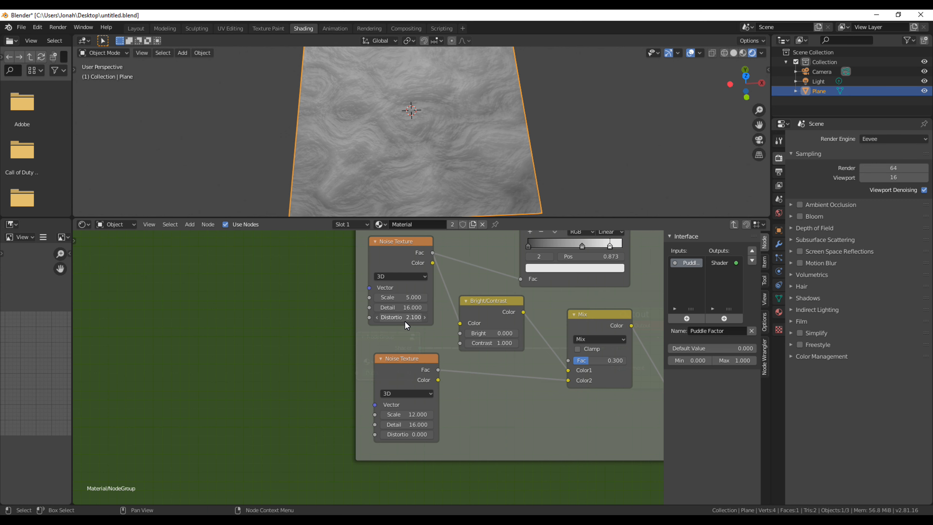
{"action": "key", "text": "ctrl+z"}
Step: Move the Group Input node away from the frames and connect the upper rock Noise Texture's Distortion to it as a new input
{"action": "scroll", "coordinate": [313, 391], "scroll_direction": "down", "scroll_amount": 2}
{"action": "middle_click_drag", "start_coordinate": [310, 395], "coordinate": [330, 373]}
{"action": "left_click_drag", "start_coordinate": [336, 445], "coordinate": [210, 446]}
{"action": "scroll", "coordinate": [404, 305], "scroll_direction": "up", "scroll_amount": 1}
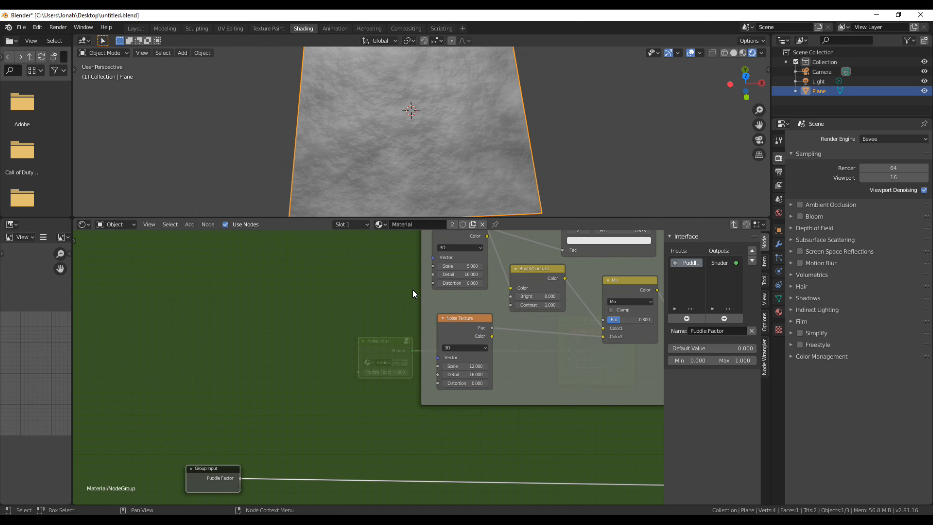
{"action": "middle_click_drag", "start_coordinate": [408, 296], "coordinate": [430, 274]}
{"action": "left_click_drag", "start_coordinate": [455, 261], "coordinate": [264, 464]}
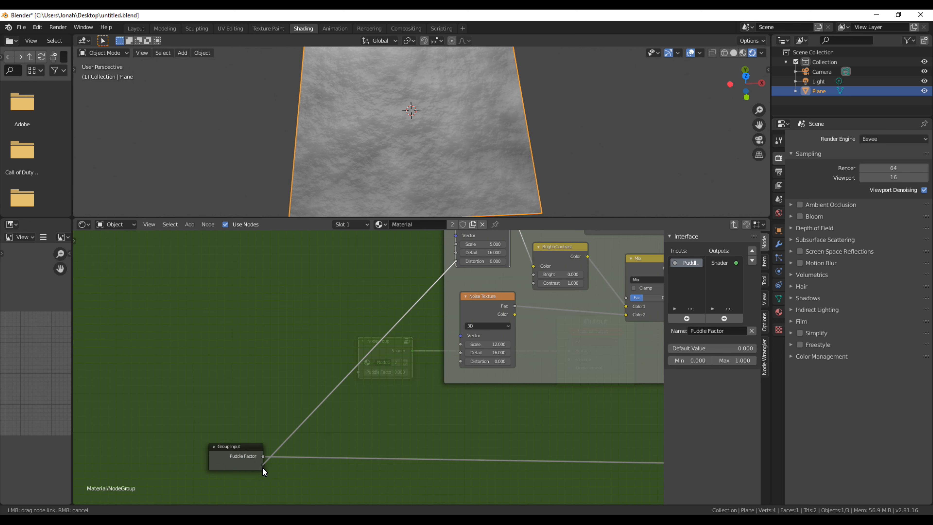
{"action": "left_click_drag", "start_coordinate": [262, 464], "coordinate": [262, 464]}
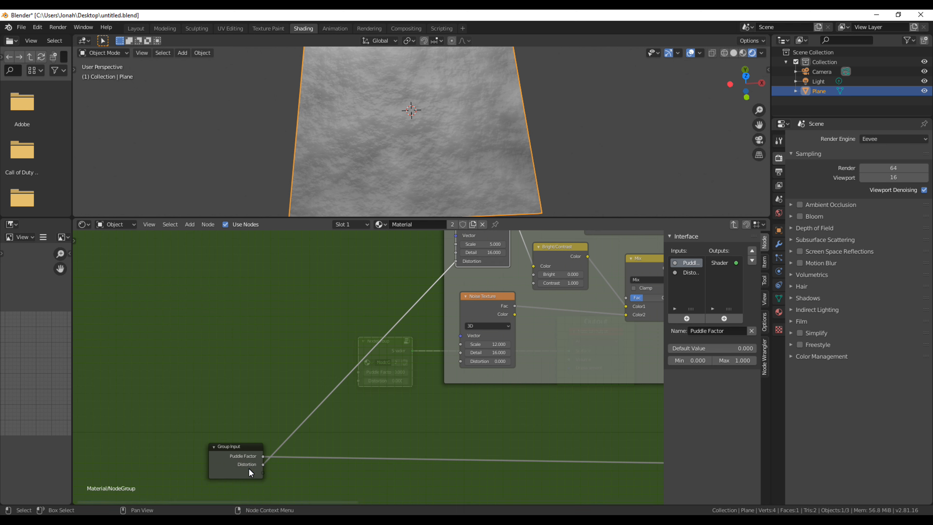
Step: Rename the group's Distortion input to Rock Distortion
{"action": "left_click", "coordinate": [687, 272]}
{"action": "left_click", "coordinate": [689, 335]}
{"action": "type", "text": "Rock Distortion"}
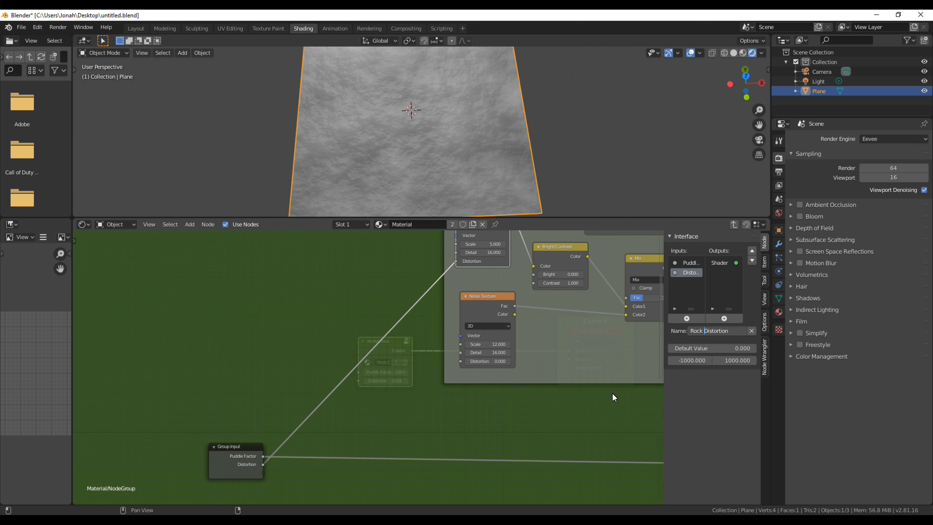
{"action": "key", "text": "Return"}
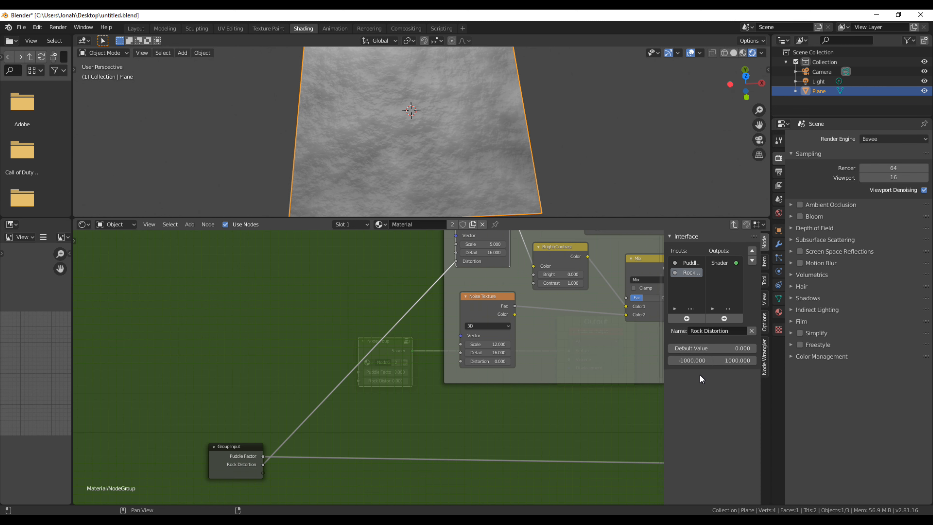
Step: Set the Rock Distortion input's minimum value to 0
{"action": "middle_click_drag", "start_coordinate": [624, 396], "coordinate": [533, 417]}
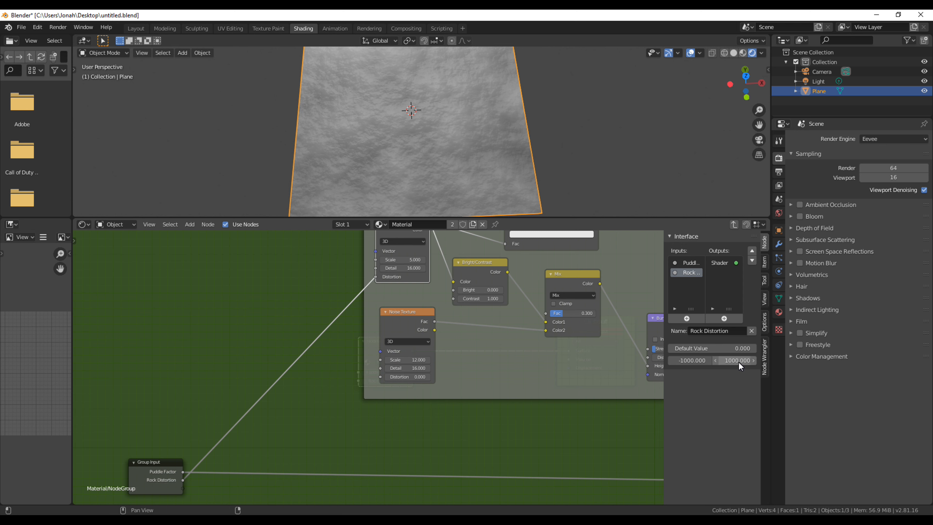
{"action": "left_click", "coordinate": [691, 360]}
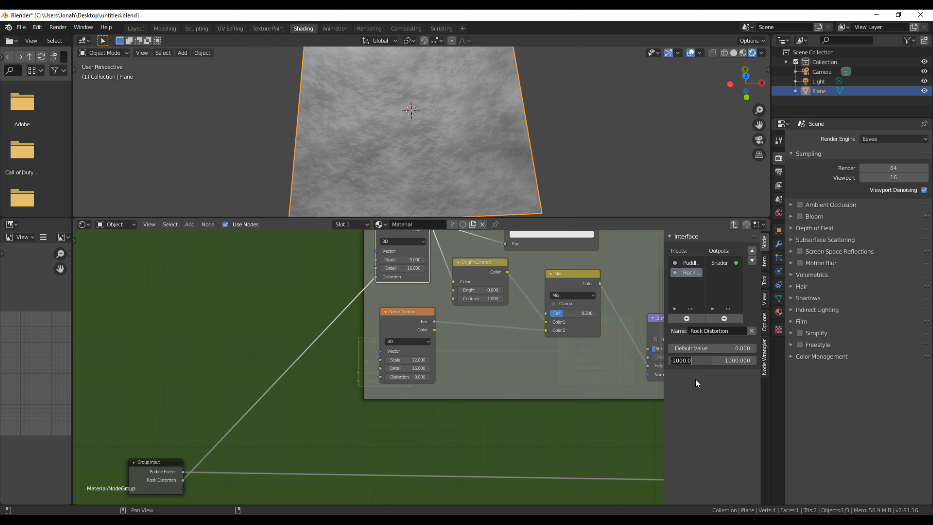
{"action": "key", "text": "ctrl+a"}
{"action": "type", "text": "0"}
{"action": "key", "text": "Return"}
{"action": "key", "text": "Return"}
Step: Leave the node group and try a Rock Distortion of 3.000 on the NodeGroup node
{"action": "key", "text": "Tab"}
{"action": "scroll", "coordinate": [433, 404], "scroll_direction": "up", "scroll_amount": 2}
{"action": "mouse_move", "coordinate": [385, 389]}
{"action": "left_mouse_down"}
{"action": "mouse_move", "coordinate": [475, 421]}
{"action": "mouse_move", "coordinate": [432, 436]}
{"action": "mouse_move", "coordinate": [445, 435]}
{"action": "left_mouse_up"}
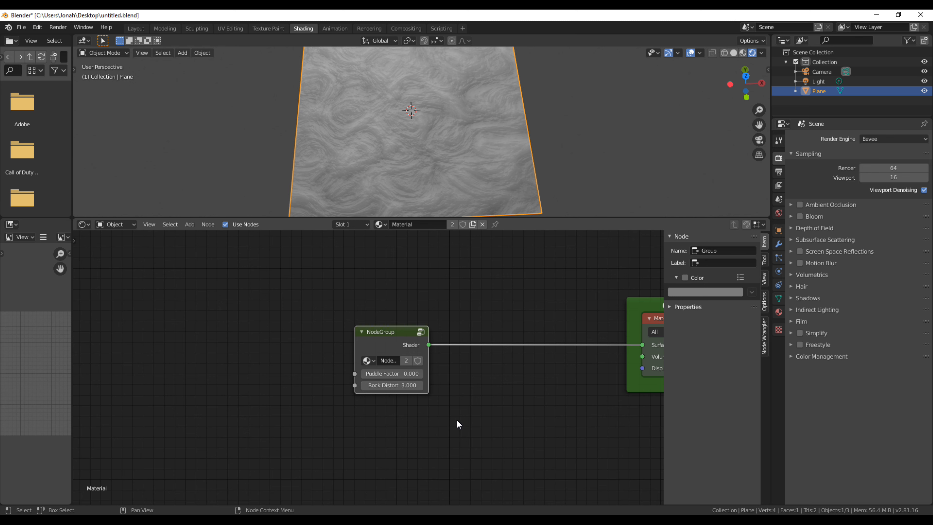
Step: Reopen the node group, set the Rock Distortion input's maximum to 5, and leave the group
{"action": "key", "text": "Tab"}
{"action": "middle_click_drag", "start_coordinate": [447, 349], "coordinate": [400, 397]}
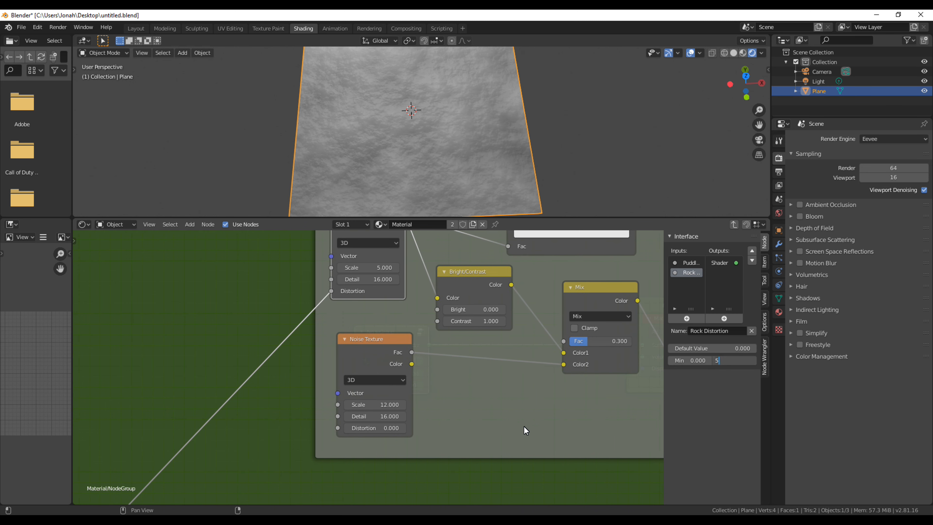
{"action": "key", "text": "Tab"}
Step: Try a Rock Distortion of 1.000 on the NodeGroup node and undo the change
{"action": "left_click_drag", "start_coordinate": [379, 384], "coordinate": [431, 388]}
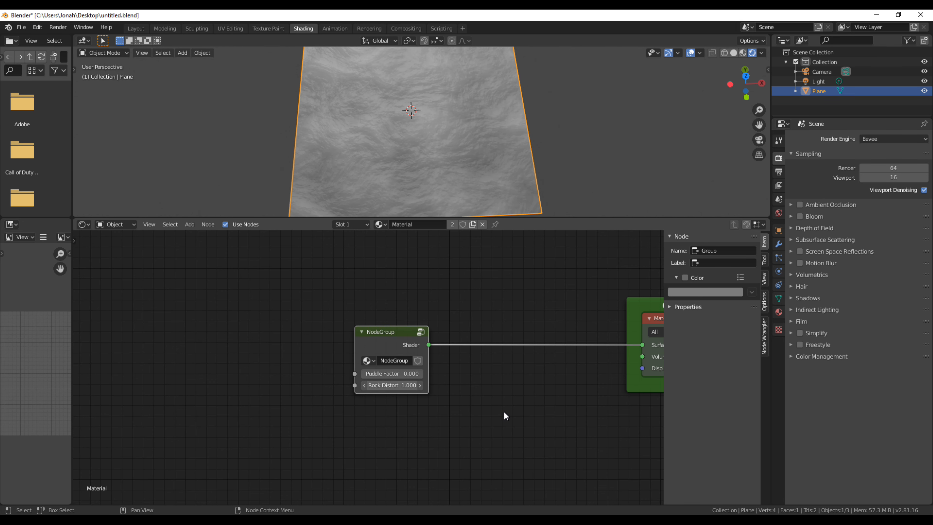
{"action": "key", "text": "ctrl+z"}
Step: Reopen the node group and insert a Bright/Contrast node between the rock's ColorRamp and the Principled BSDF's Base Color
{"action": "key", "text": "Tab"}
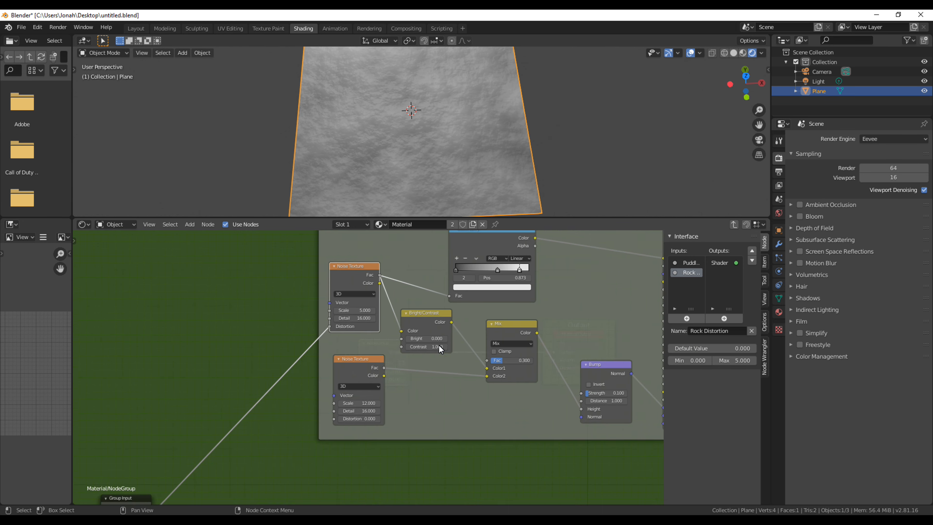
{"action": "key", "text": "shift+a"}
{"action": "mouse_move", "coordinate": [415, 409]}
{"action": "left_click", "coordinate": [476, 408]}
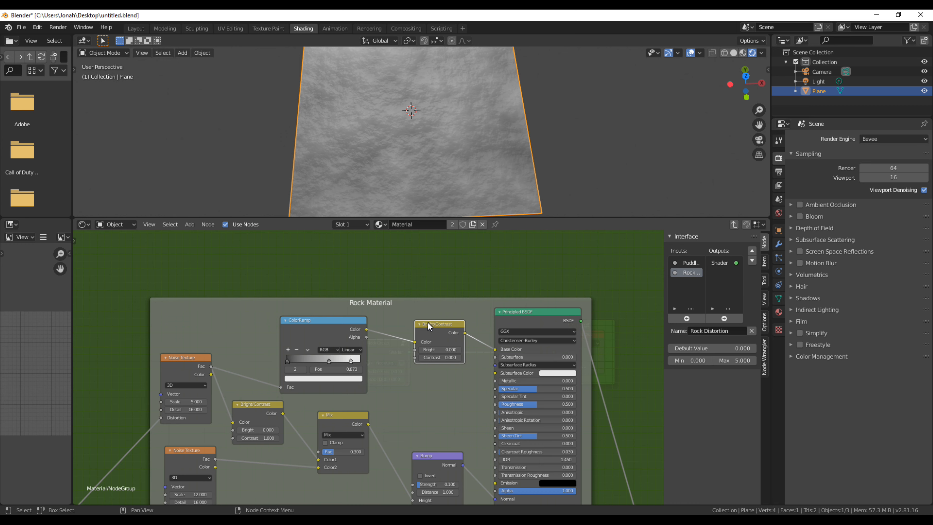
{"action": "left_click", "coordinate": [428, 322]}
Step: Connect the new Bright/Contrast node's Bright socket to the Group Input as an additional group input
{"action": "scroll", "coordinate": [421, 364], "scroll_direction": "down", "scroll_amount": 4}
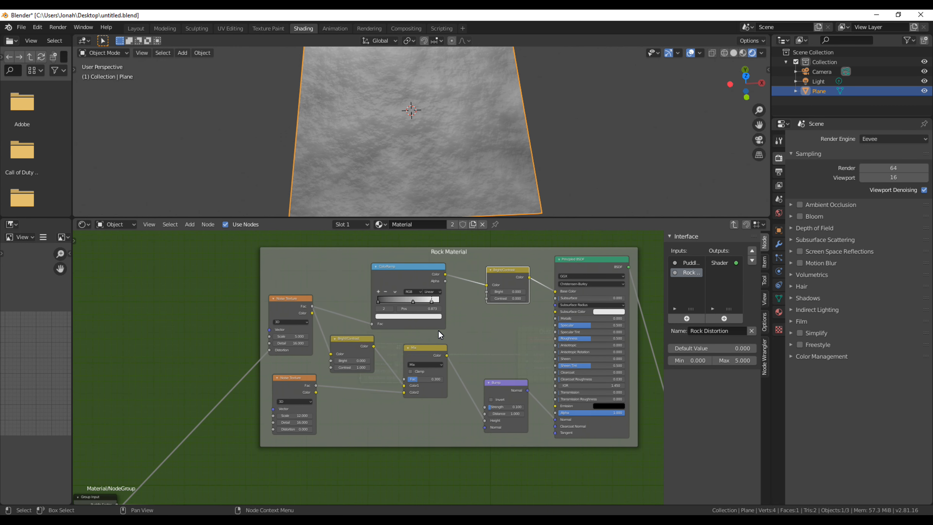
{"action": "left_click_drag", "start_coordinate": [494, 282], "coordinate": [201, 461]}
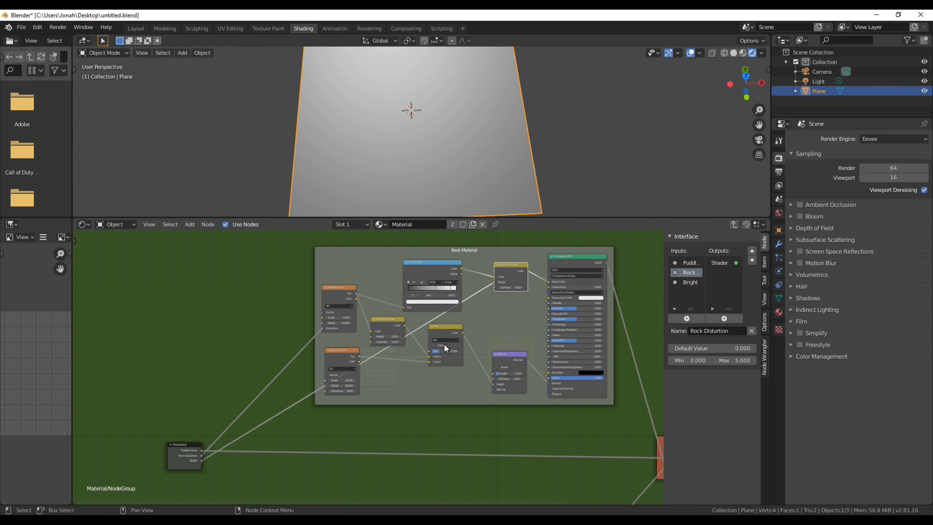
Step: Rename the group's Bright input to Rock Brightness
{"action": "middle_click_drag", "start_coordinate": [206, 444], "coordinate": [510, 313]}
{"action": "scroll", "coordinate": [511, 313], "scroll_direction": "up", "scroll_amount": 6}
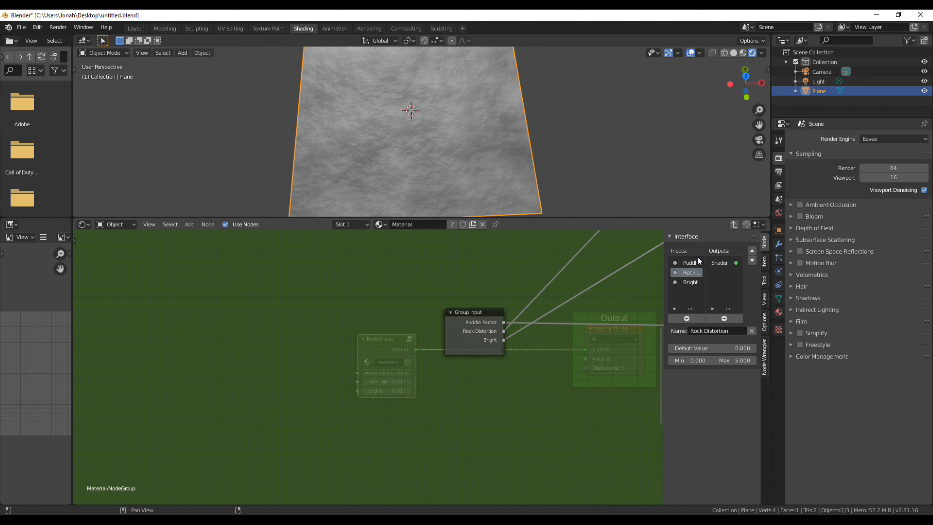
{"action": "left_click", "coordinate": [689, 282]}
{"action": "left_click", "coordinate": [712, 331]}
{"action": "type", "text": "Rock Brightness"}
{"action": "key", "text": "Return"}
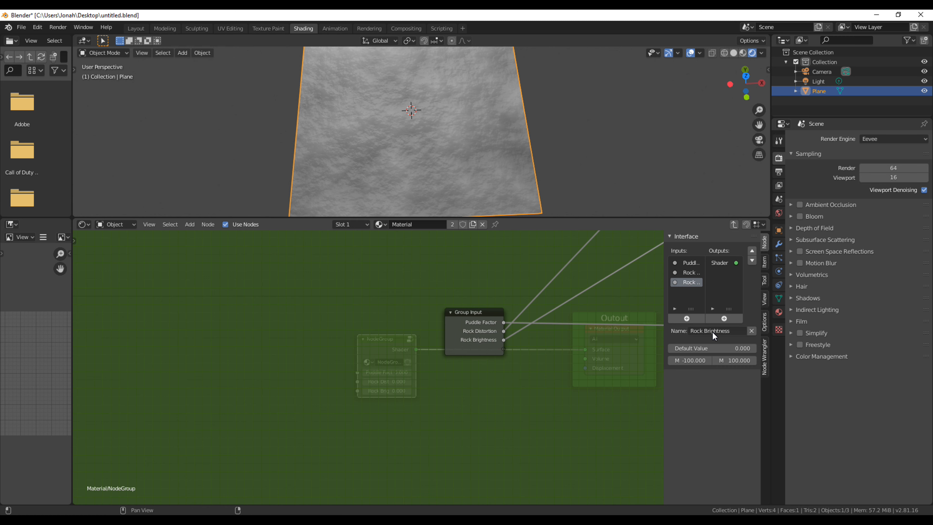
Step: Leave the node group and try the Rock Brightness input on the NodeGroup node
{"action": "key", "text": "Tab"}
{"action": "mouse_move", "coordinate": [386, 390]}
{"action": "left_mouse_down"}
{"action": "mouse_move", "coordinate": [397, 396]}
{"action": "mouse_move", "coordinate": [378, 401]}
{"action": "mouse_move", "coordinate": [384, 408]}
{"action": "left_mouse_up"}
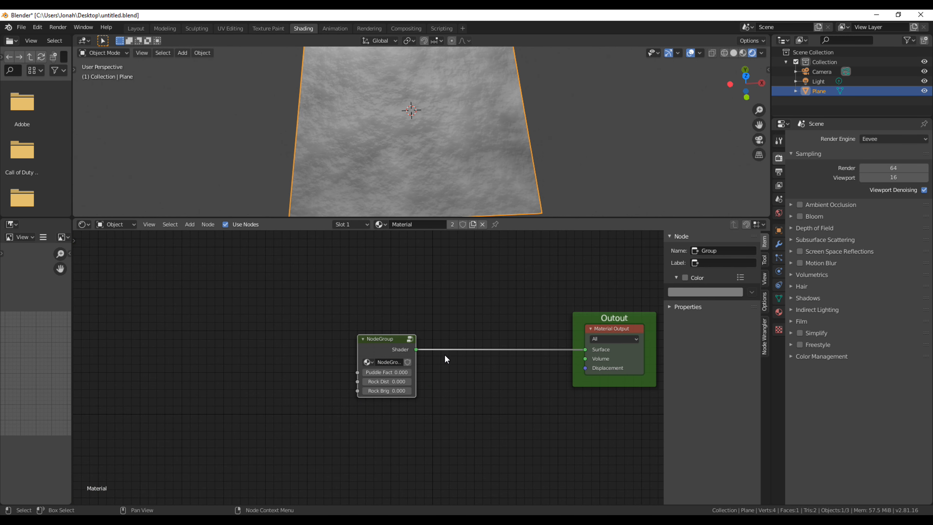
{"action": "key", "text": "Tab"}
{"action": "middle_click_drag", "start_coordinate": [500, 378], "coordinate": [464, 397]}
{"action": "scroll", "coordinate": [452, 385], "scroll_direction": "down", "scroll_amount": 2}
{"action": "key", "text": "Tab"}
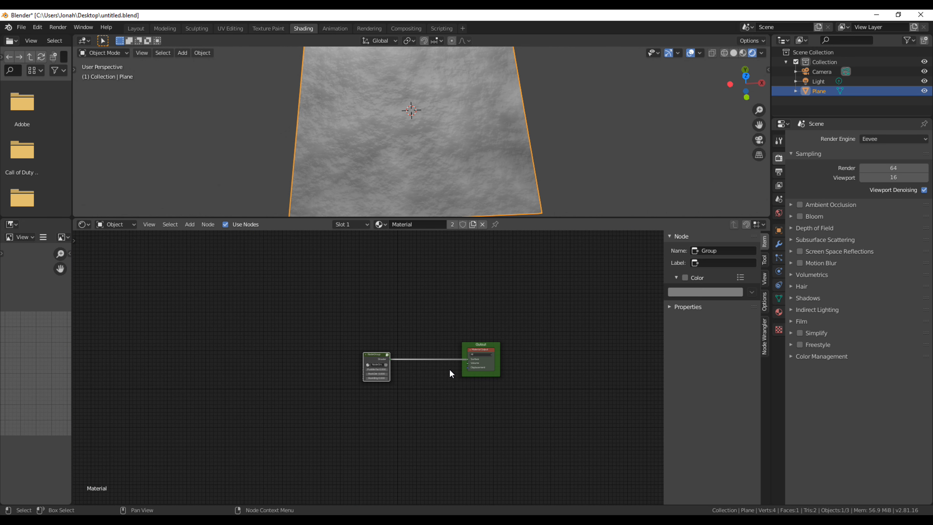
Step: Set the NodeGroup node's Puddle Factor to 1.000 and view the plane from a different angle
{"action": "scroll", "coordinate": [387, 383], "scroll_direction": "up", "scroll_amount": 3}
{"action": "scroll", "coordinate": [380, 382], "scroll_direction": "up", "scroll_amount": 1}
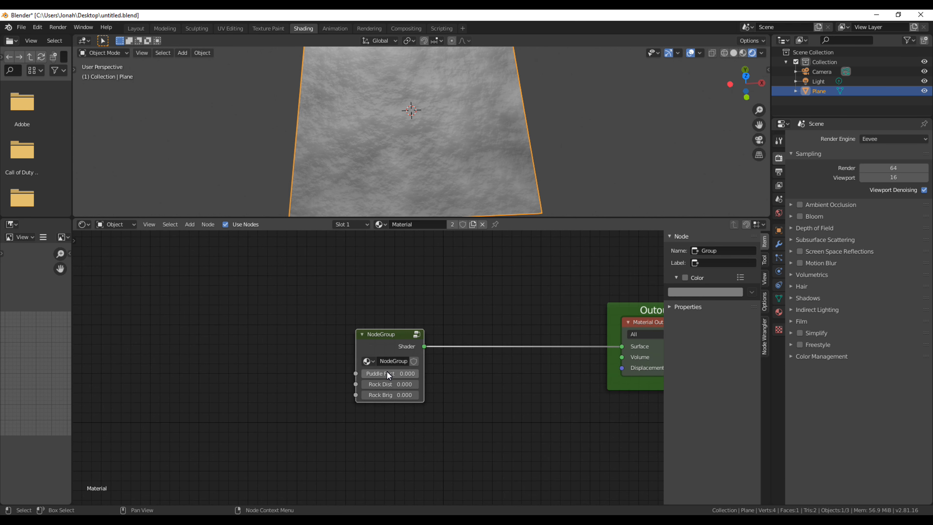
{"action": "left_click_drag", "start_coordinate": [386, 372], "coordinate": [460, 394]}
{"action": "middle_click_drag", "start_coordinate": [457, 180], "coordinate": [386, 176]}
Step: Reopen the node group and connect the water Principled BSDF's Base Color to the Group Input as an additional group input
{"action": "key", "text": "Tab"}
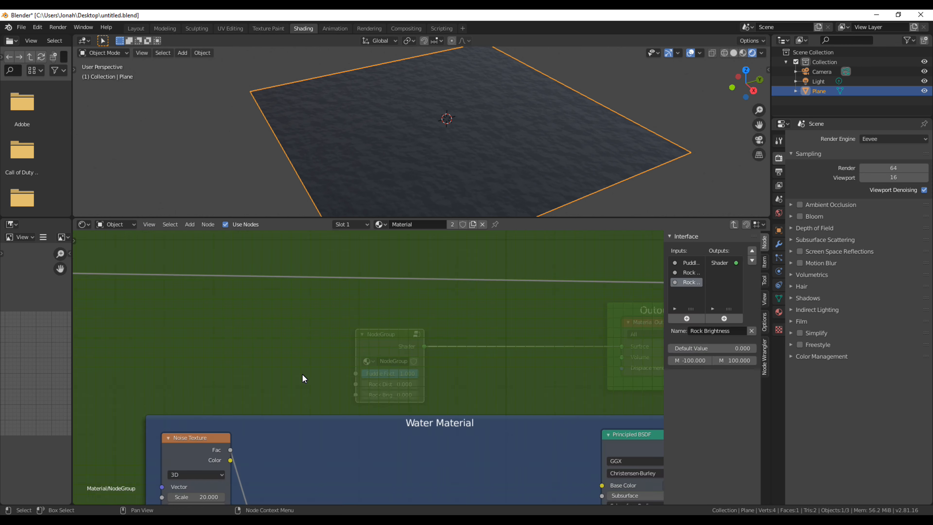
{"action": "scroll", "coordinate": [398, 391], "scroll_direction": "down", "scroll_amount": 2}
{"action": "scroll", "coordinate": [417, 393], "scroll_direction": "down", "scroll_amount": 2}
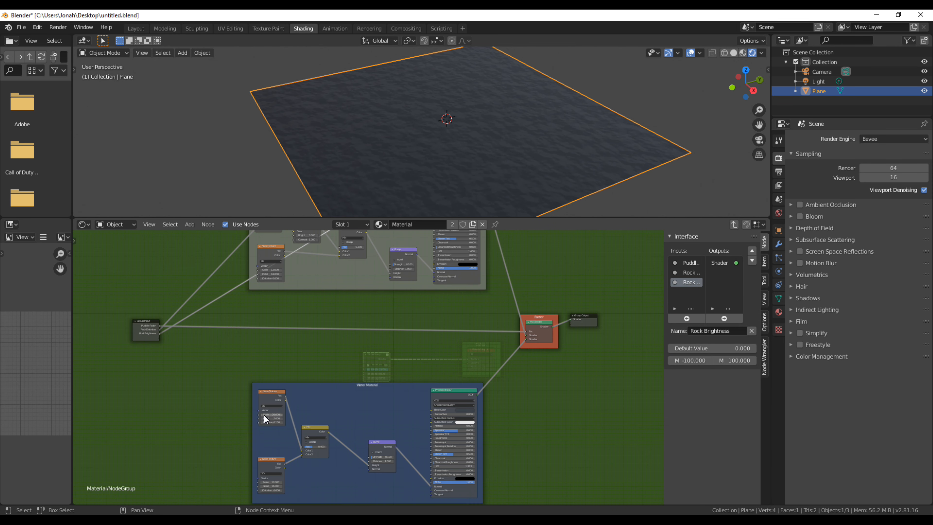
{"action": "scroll", "coordinate": [363, 414], "scroll_direction": "up", "scroll_amount": 4}
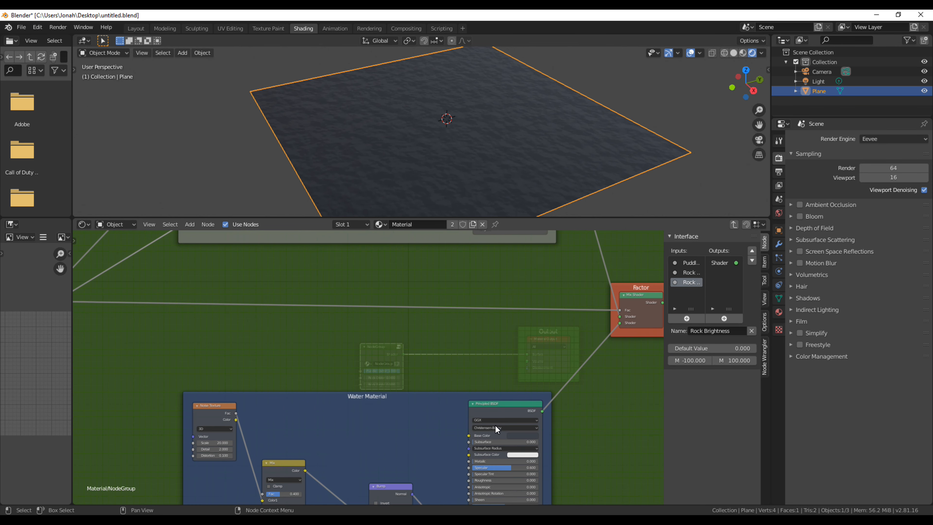
{"action": "left_click", "coordinate": [526, 433]}
{"action": "left_click_drag", "start_coordinate": [536, 365], "coordinate": [537, 355]}
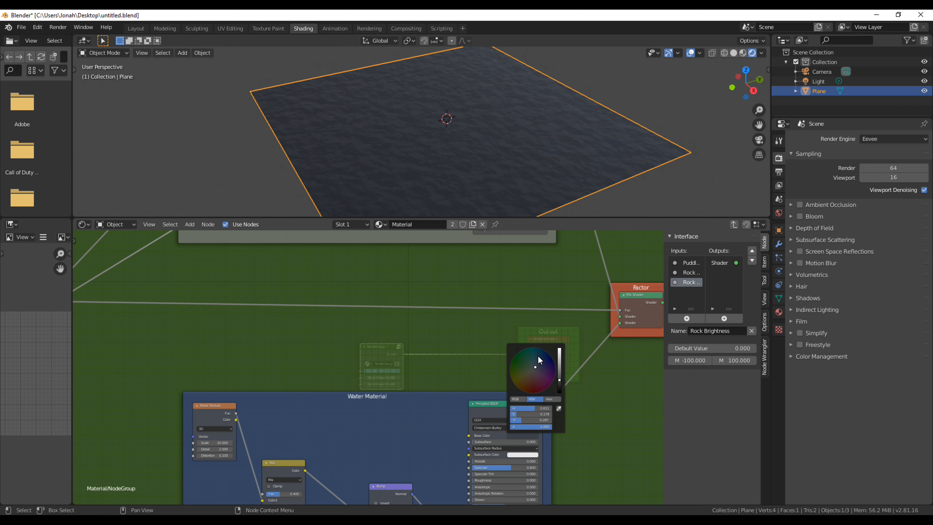
{"action": "scroll", "coordinate": [428, 455], "scroll_direction": "down", "scroll_amount": 2}
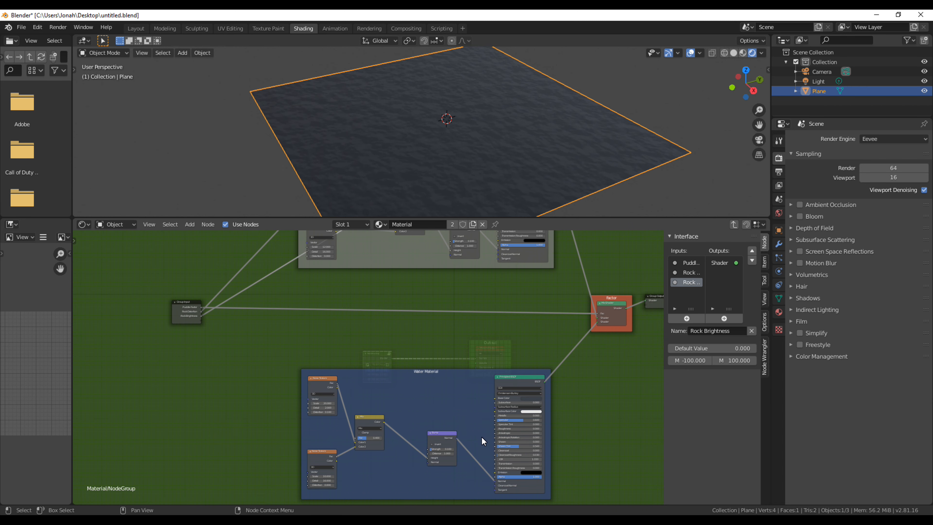
{"action": "scroll", "coordinate": [481, 436], "scroll_direction": "up", "scroll_amount": 2}
{"action": "left_click_drag", "start_coordinate": [541, 410], "coordinate": [140, 305]}
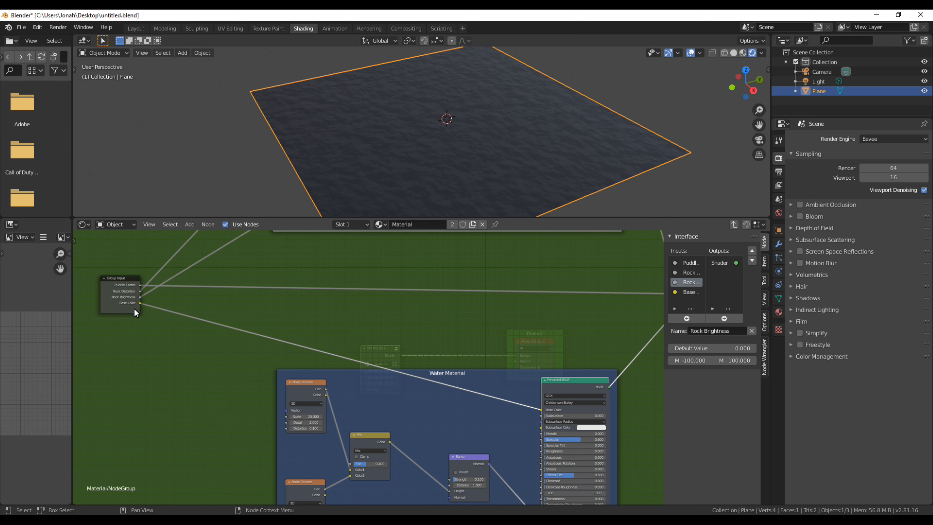
Step: Rename the group's Base Color input to Water Color
{"action": "left_click", "coordinate": [681, 292]}
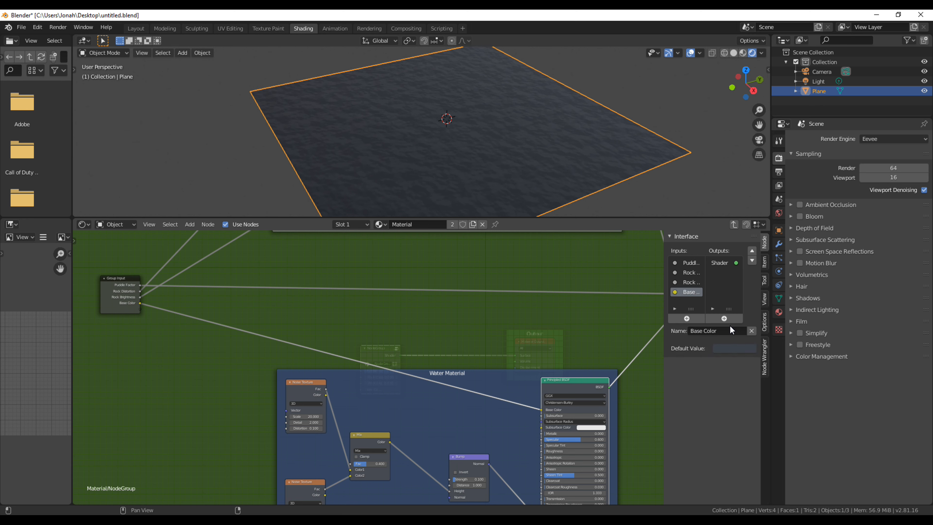
{"action": "left_click", "coordinate": [727, 332]}
{"action": "type", "text": "Water C"}
{"action": "key", "text": "Tab"}
{"action": "key", "text": "Return"}
Step: Leave the group, try a bright blue Water Color (hue 0.533, saturation 1.000, value 0.766) on the NodeGroup node, and undo it
{"action": "key", "text": "Tab"}
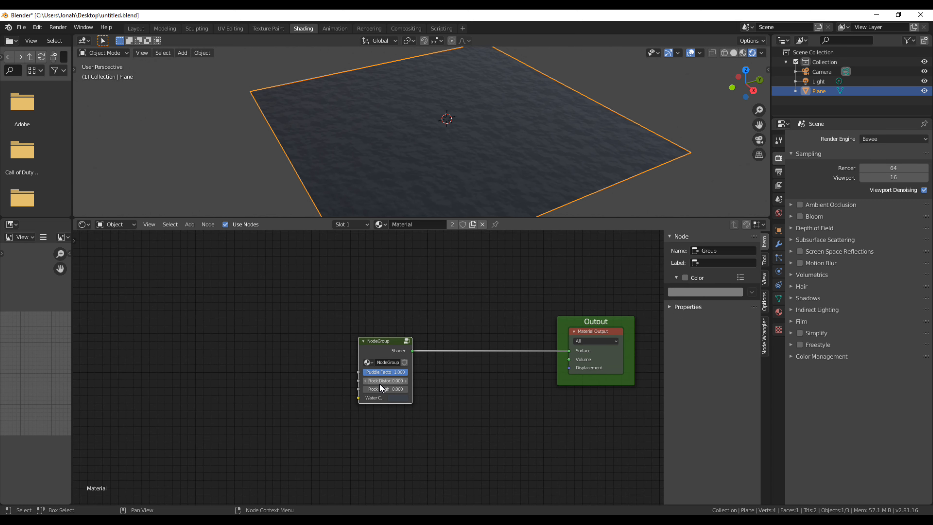
{"action": "scroll", "coordinate": [379, 384], "scroll_direction": "up", "scroll_amount": 1}
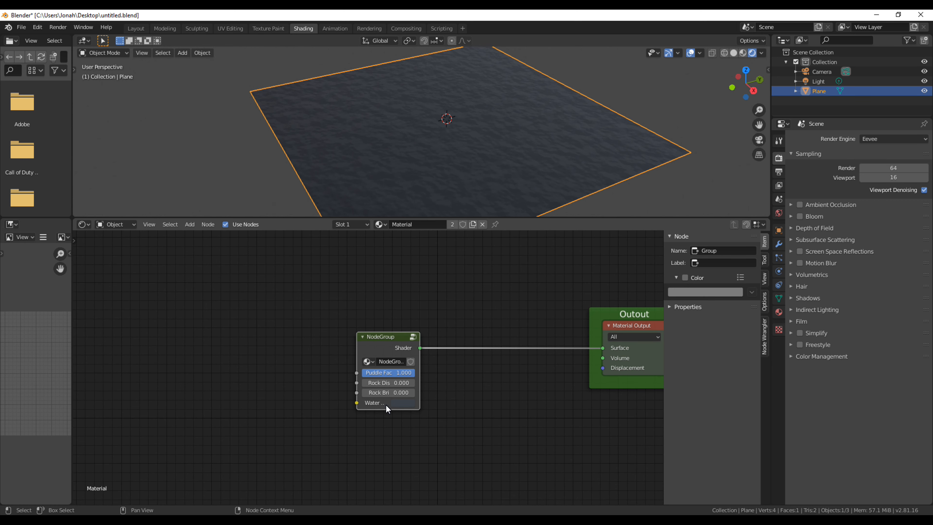
{"action": "left_click", "coordinate": [403, 403]}
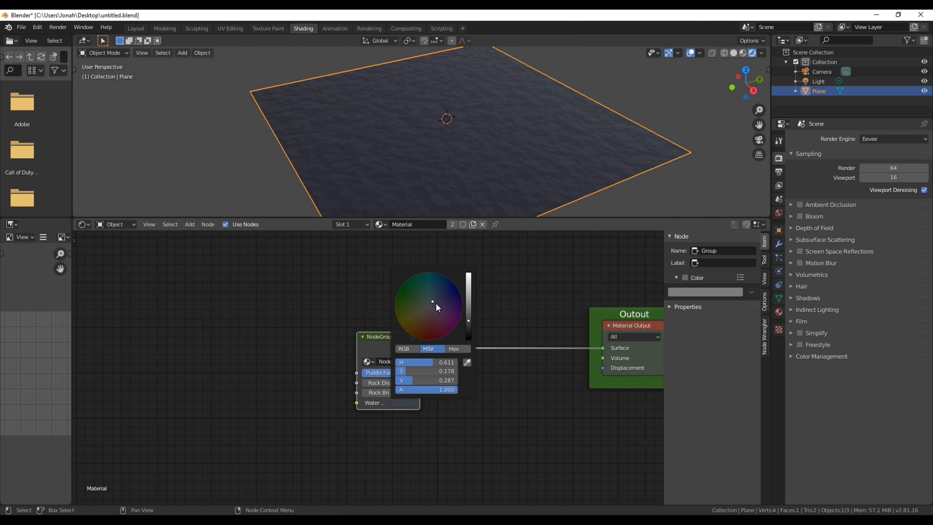
{"action": "left_click_drag", "start_coordinate": [469, 320], "coordinate": [474, 288]}
{"action": "left_click", "coordinate": [437, 275]}
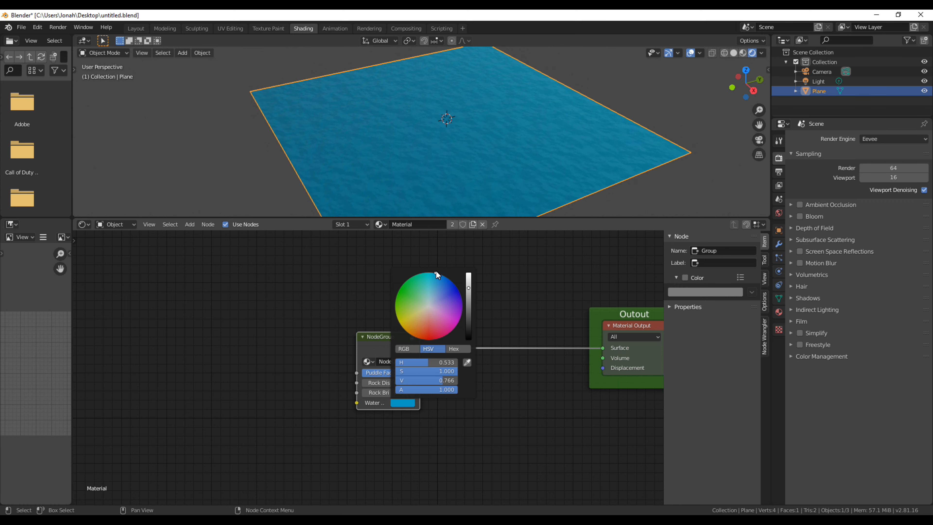
{"action": "key", "text": "ctrl+z"}
{"action": "middle_click_drag", "start_coordinate": [445, 411], "coordinate": [500, 404]}
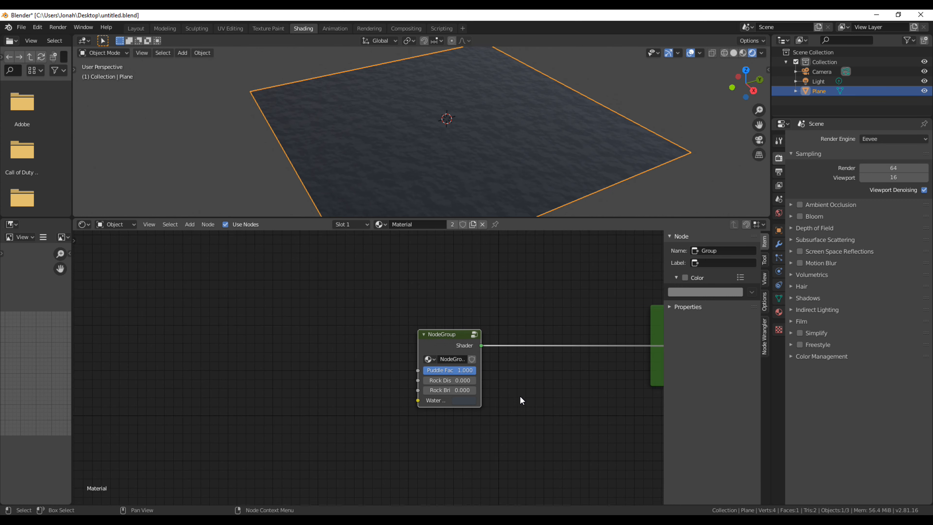
Step: Check the rock nodes inside the group, then return to the NodeGroup node and set its Puddle Factor to 0.000
{"action": "key", "text": "Tab"}
{"action": "scroll", "coordinate": [313, 472], "scroll_direction": "down", "scroll_amount": 2}
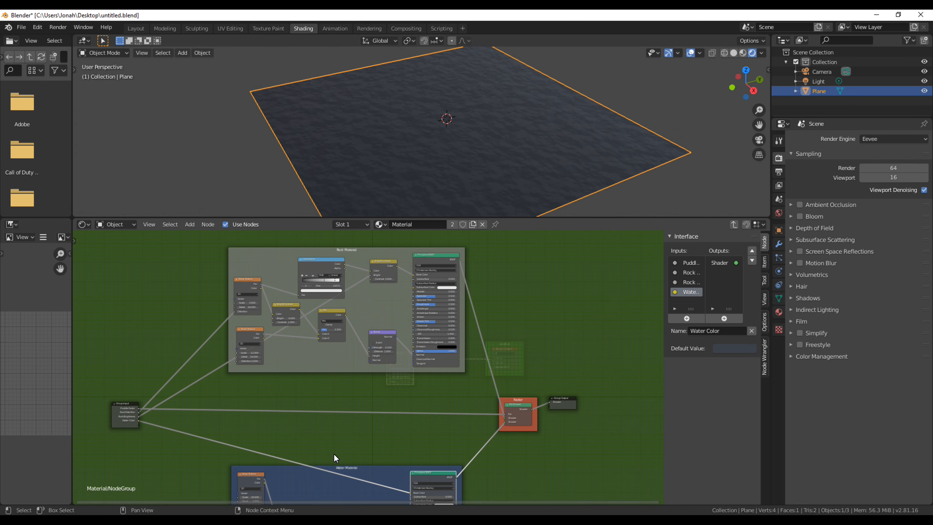
{"action": "scroll", "coordinate": [371, 399], "scroll_direction": "up", "scroll_amount": 2}
{"action": "middle_click_drag", "start_coordinate": [348, 396], "coordinate": [327, 423]}
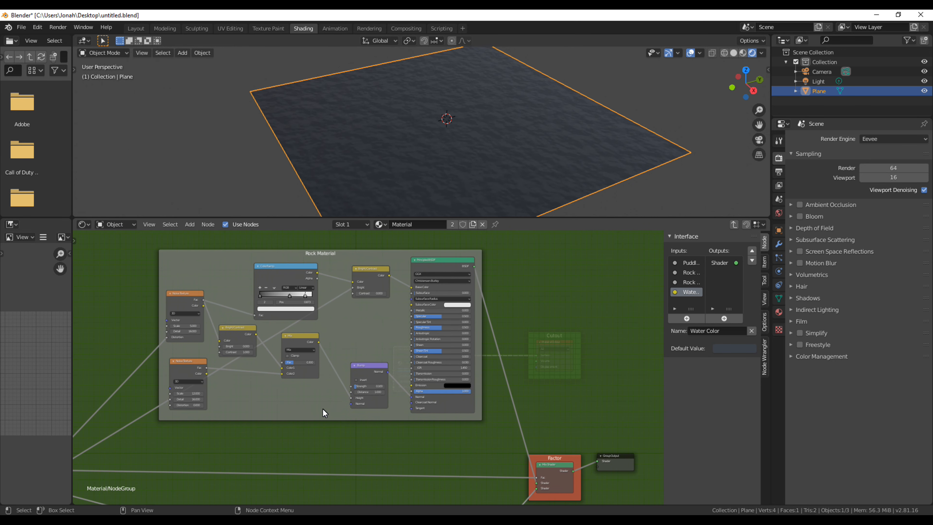
{"action": "key", "text": "Tab"}
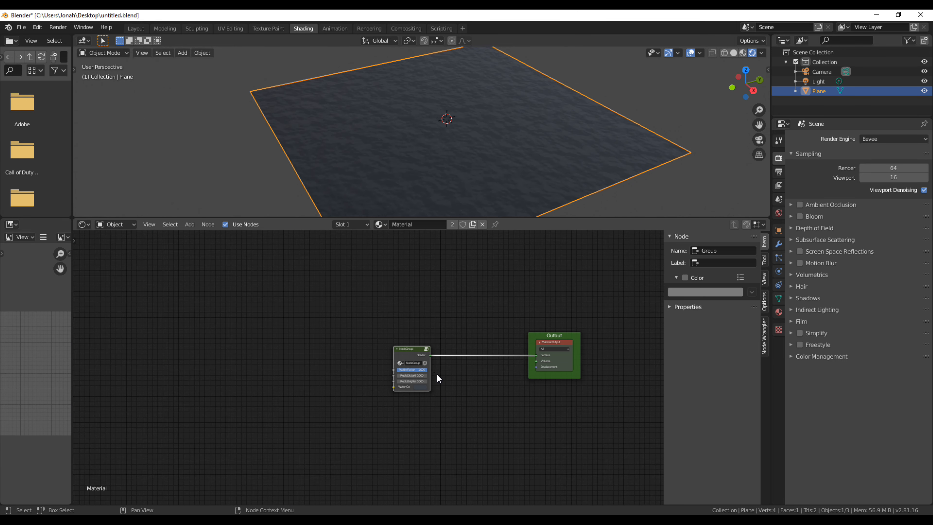
{"action": "left_click_drag", "start_coordinate": [414, 372], "coordinate": [381, 377]}
{"action": "mouse_move", "coordinate": [492, 154]}
{"action": "middle_mouse_down"}
{"action": "mouse_move", "coordinate": [510, 114]}
{"action": "mouse_move", "coordinate": [543, 103]}
{"action": "mouse_move", "coordinate": [498, 132]}
{"action": "mouse_move", "coordinate": [523, 111]}
{"action": "mouse_move", "coordinate": [448, 141]}
{"action": "middle_mouse_up"}
Step: Reopen the node group, try a lower Roughness on the rock's Principled BSDF, and undo the change
{"action": "key", "text": "Tab"}
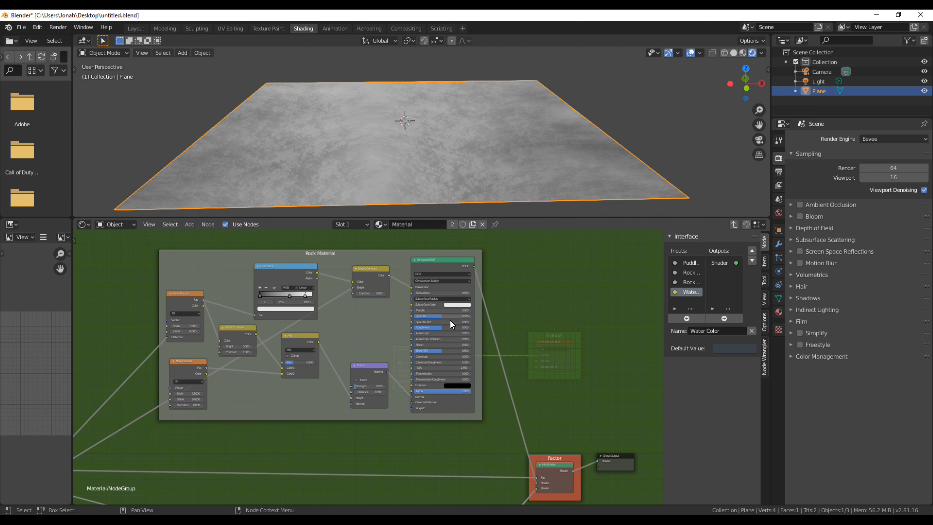
{"action": "left_click_drag", "start_coordinate": [449, 327], "coordinate": [388, 332]}
{"action": "key", "text": "ctrl+z"}
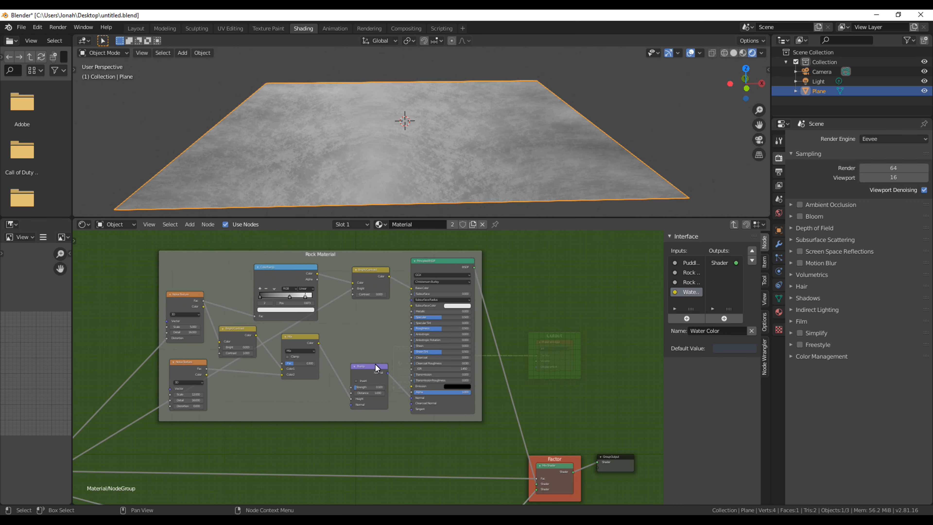
{"action": "key", "text": "ctrl+z"}
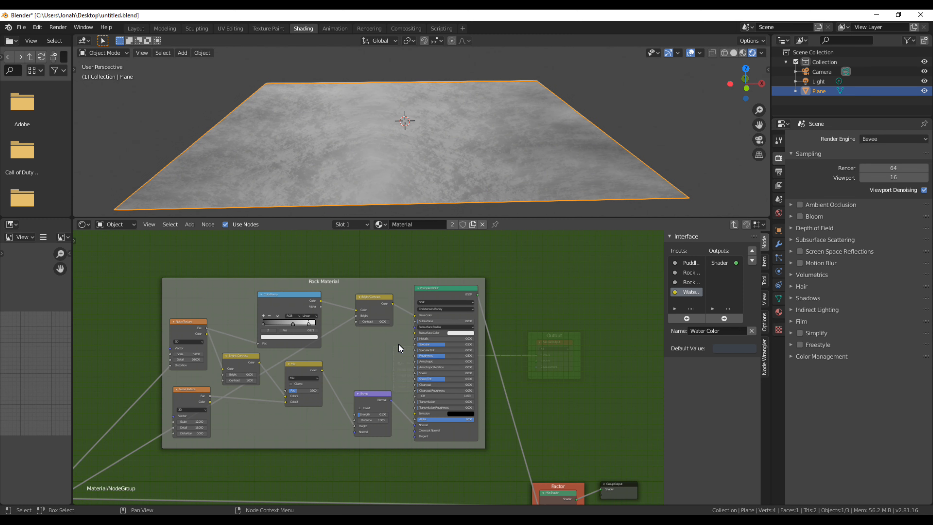
Step: Connect the rock Principled BSDF's Roughness to the Group Input as an additional group input
{"action": "middle_click_drag", "start_coordinate": [287, 409], "coordinate": [414, 354]}
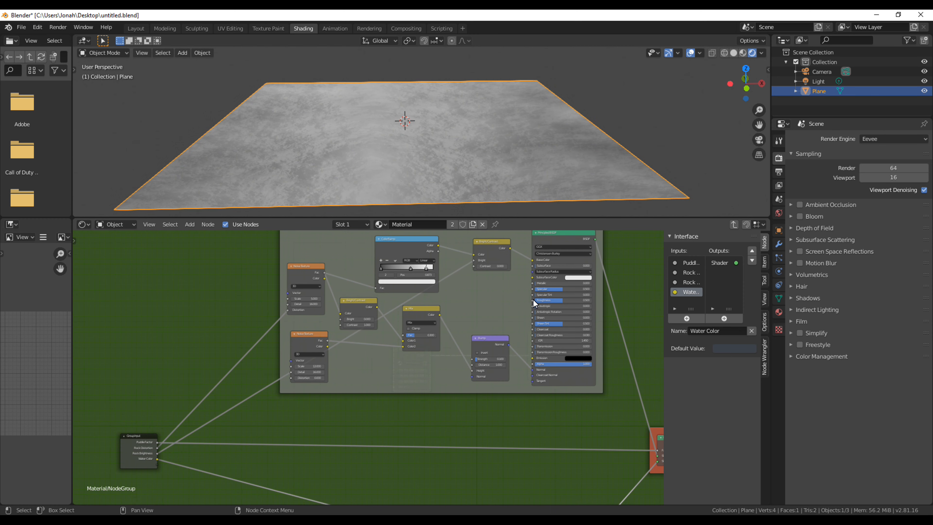
{"action": "left_click_drag", "start_coordinate": [531, 301], "coordinate": [505, 312]}
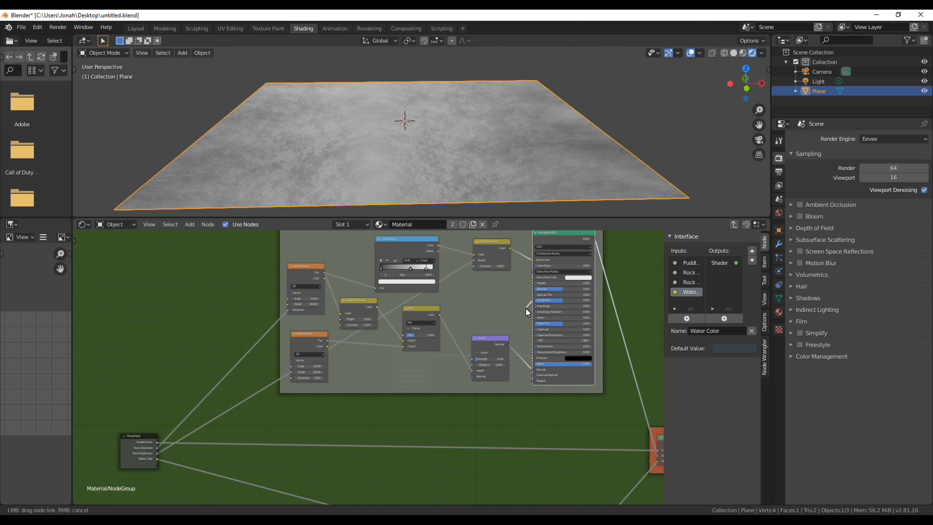
{"action": "left_click_drag", "start_coordinate": [474, 325], "coordinate": [157, 465]}
Step: Rename the group's Roughness input to Rock Roughness
{"action": "middle_click_drag", "start_coordinate": [155, 464], "coordinate": [324, 379]}
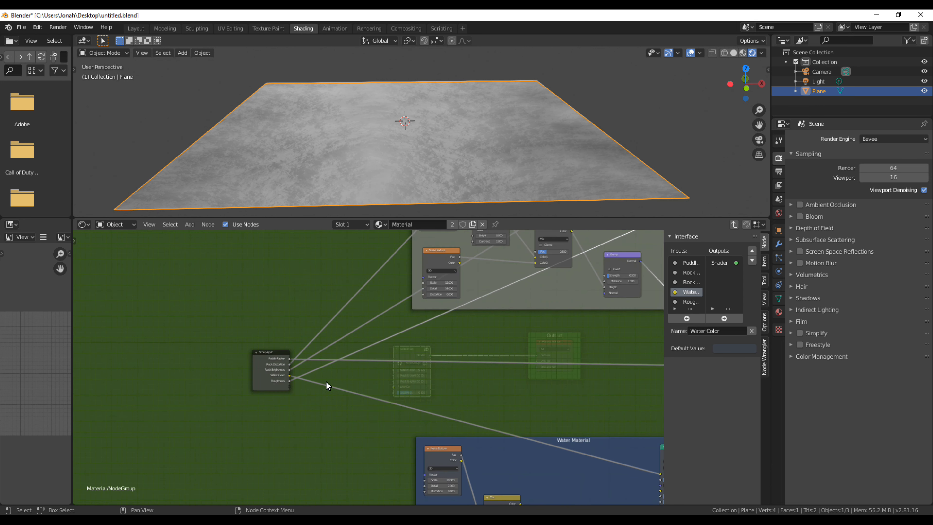
{"action": "scroll", "coordinate": [323, 379], "scroll_direction": "up", "scroll_amount": 2}
{"action": "left_click", "coordinate": [687, 301]}
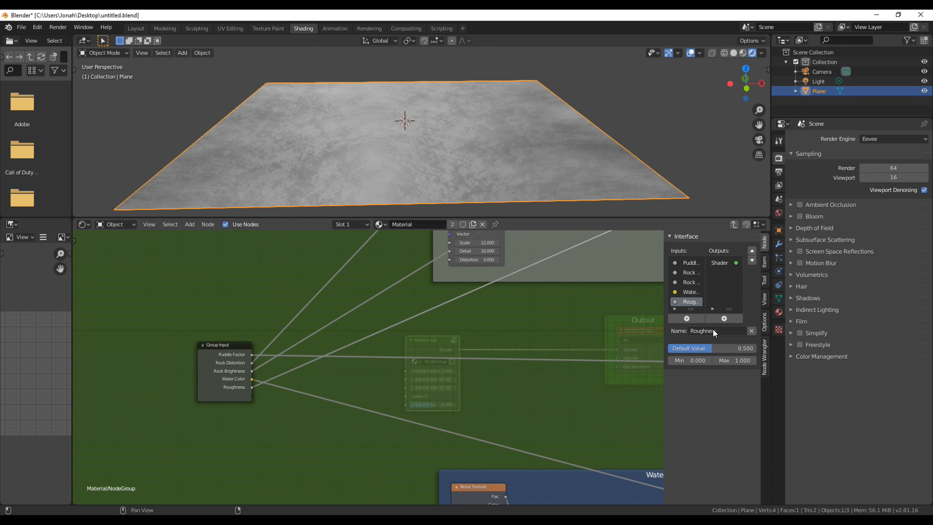
{"action": "left_click", "coordinate": [692, 331]}
{"action": "left_click", "coordinate": [691, 331]}
{"action": "type", "text": "Rock"}
{"action": "key", "text": "Return"}
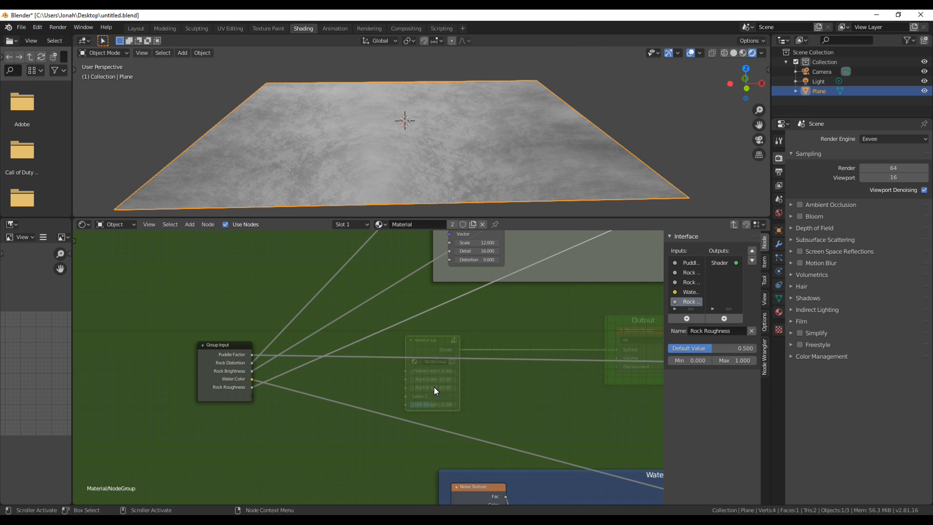
Step: Leave the node group and move the NodeGroup node slightly higher relative to the Material Output
{"action": "key", "text": "Tab"}
{"action": "scroll", "coordinate": [290, 433], "scroll_direction": "up", "scroll_amount": 2}
{"action": "scroll", "coordinate": [330, 404], "scroll_direction": "down", "scroll_amount": 1}
{"action": "scroll", "coordinate": [365, 368], "scroll_direction": "up", "scroll_amount": 2}
{"action": "left_click_drag", "start_coordinate": [356, 357], "coordinate": [370, 343]}
Step: Compare the group's internal node tree with the single NodeGroup node and examine the plane from other angles
{"action": "key", "text": "Tab"}
{"action": "scroll", "coordinate": [340, 357], "scroll_direction": "down", "scroll_amount": 3}
{"action": "key", "text": "Tab"}
{"action": "middle_click_drag", "start_coordinate": [498, 168], "coordinate": [443, 215]}
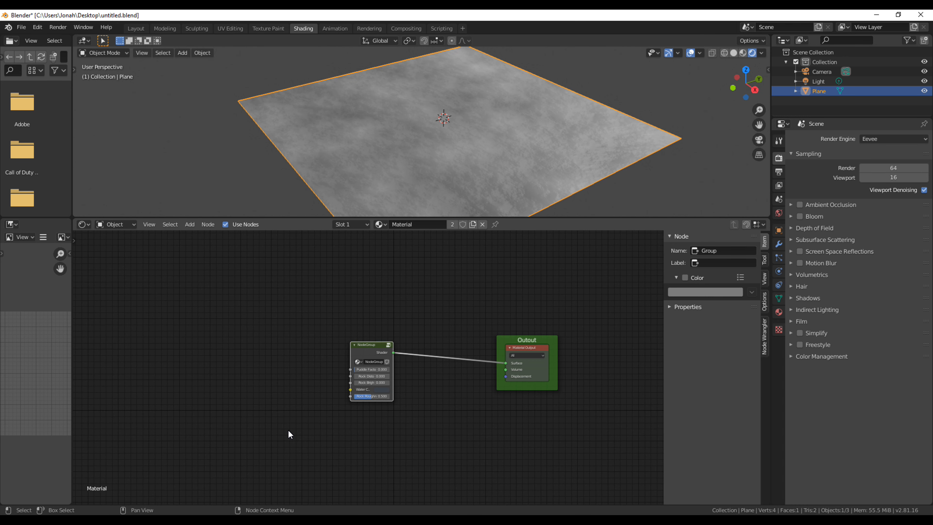
{"action": "key", "text": "Tab"}
{"action": "key", "text": "Home"}
{"action": "key", "text": "Tab"}
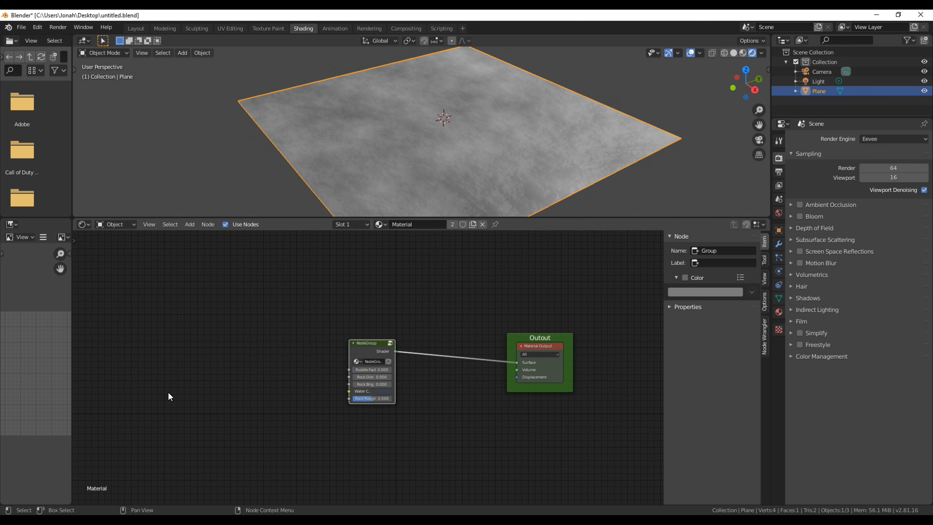
{"action": "middle_click_drag", "start_coordinate": [410, 124], "coordinate": [313, 120]}
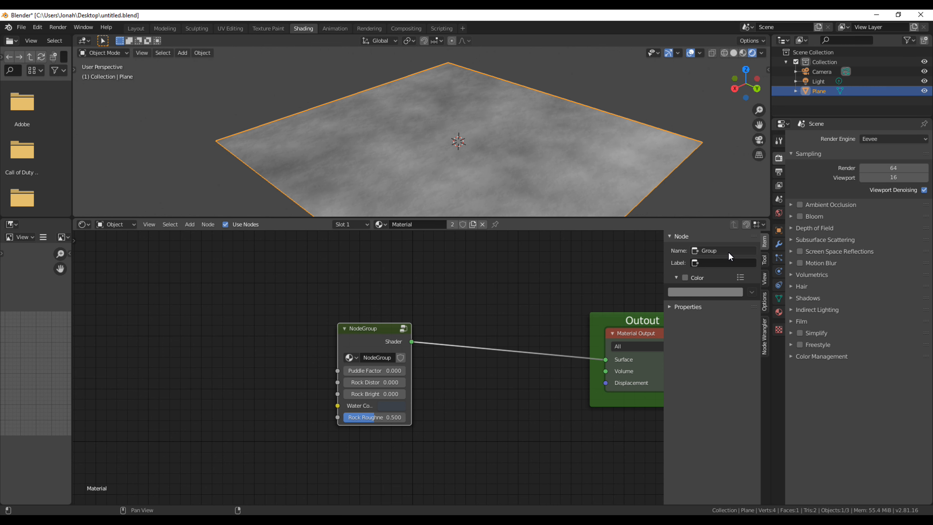
Step: Set the group node's name to Rock and Water
{"action": "key", "text": "n"}
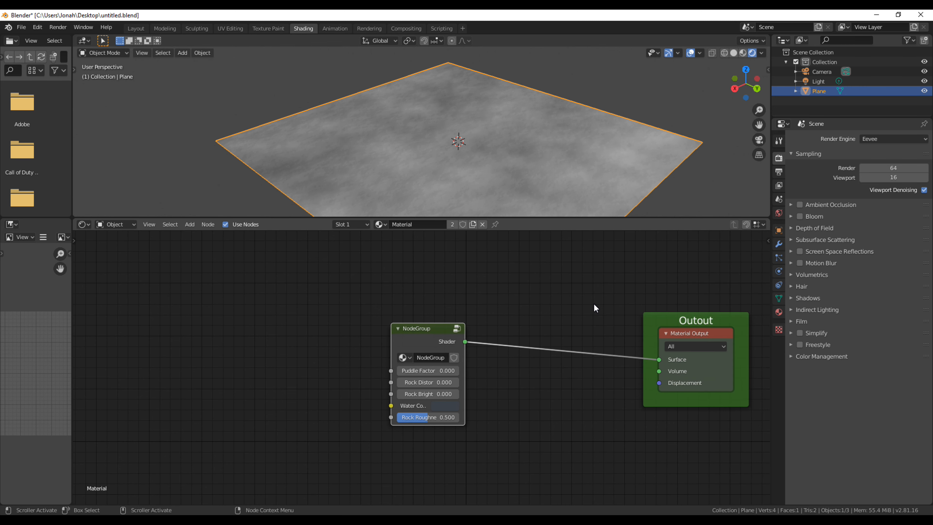
{"action": "key", "text": "n"}
{"action": "left_click", "coordinate": [713, 254]}
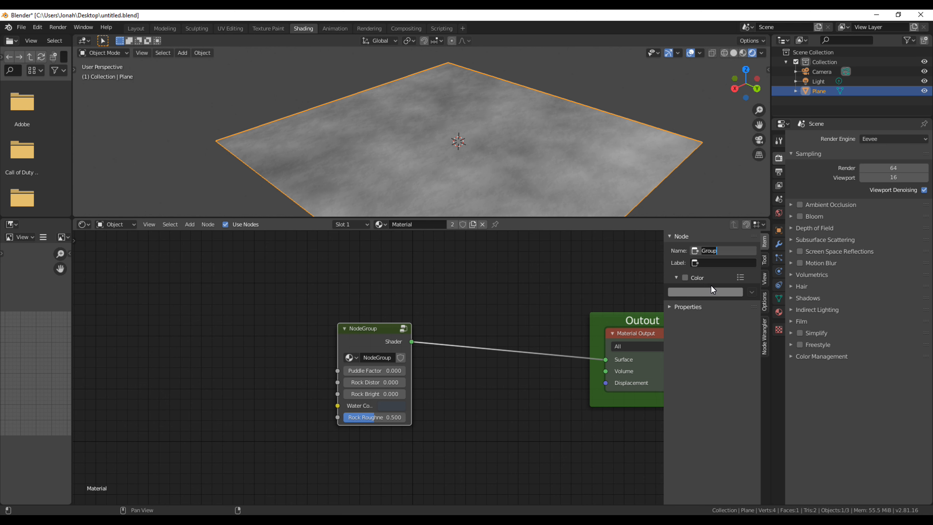
{"action": "type", "text": "Rock"}
{"action": "key", "text": "BackSpace"}
{"action": "type", "text": "k and Water"}
{"action": "key", "text": "Return"}
Step: Give the group node the label Rock And Water Node
{"action": "left_click", "coordinate": [717, 262]}
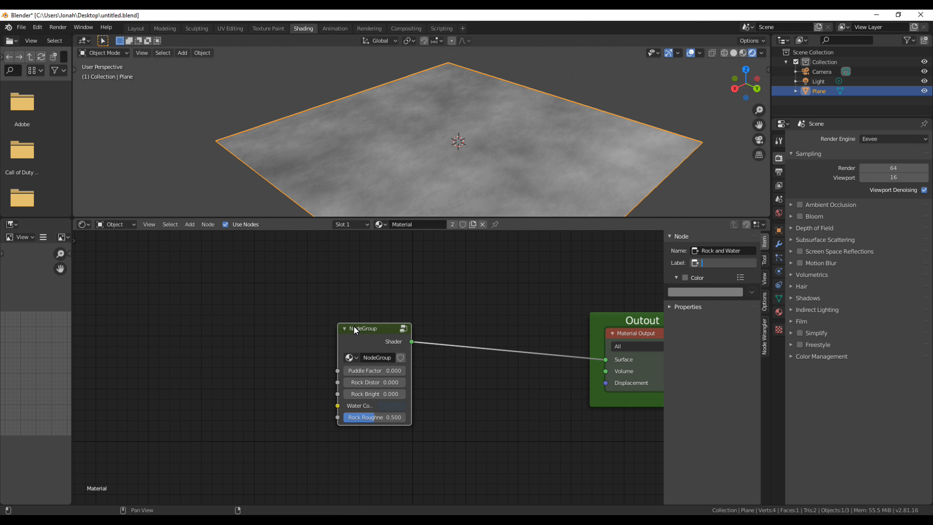
{"action": "type", "text": "Rock And Water Node"}
{"action": "key", "text": "Return"}
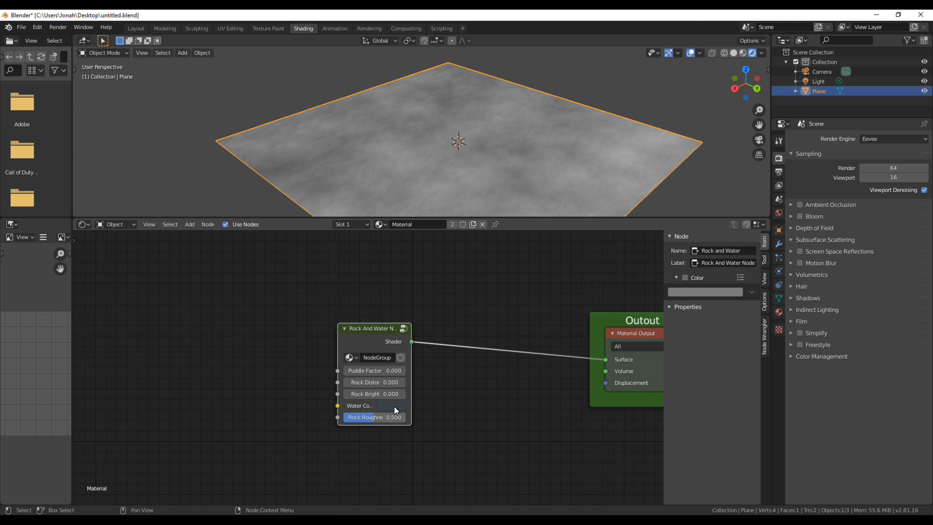
Step: Widen the Rock And Water Node until its input names fit and move it farther from the Material Output
{"action": "left_click_drag", "start_coordinate": [408, 381], "coordinate": [436, 393]}
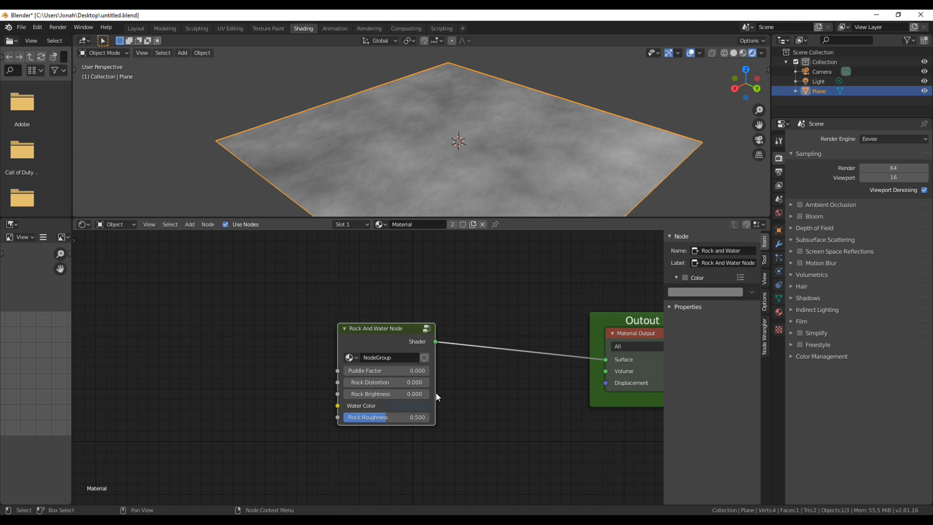
{"action": "left_click_drag", "start_coordinate": [434, 356], "coordinate": [404, 351]}
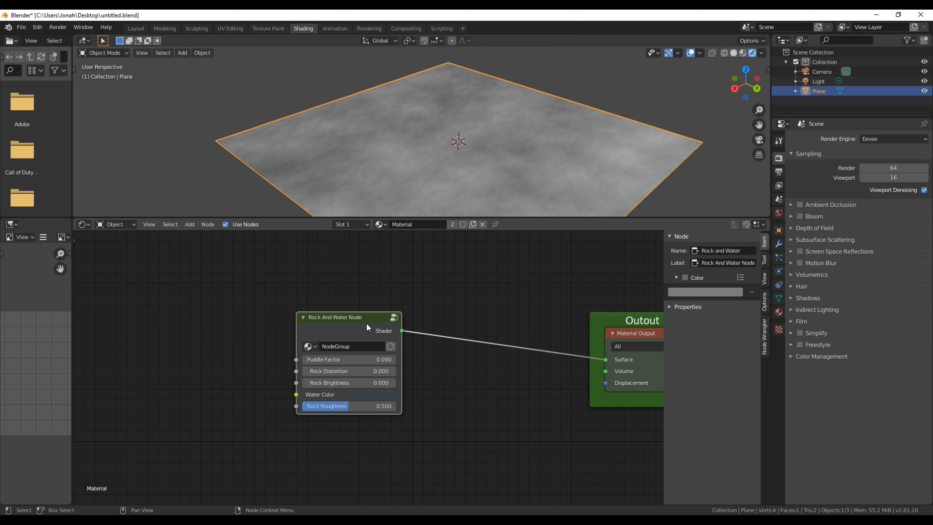
Step: Look inside the Rock And Water Node group, return to the material, and reposition the group node
{"action": "left_click_drag", "start_coordinate": [366, 322], "coordinate": [345, 332]}
{"action": "scroll", "coordinate": [368, 362], "scroll_direction": "down", "scroll_amount": 7}
{"action": "key", "text": "Tab"}
{"action": "scroll", "coordinate": [346, 356], "scroll_direction": "down", "scroll_amount": 4}
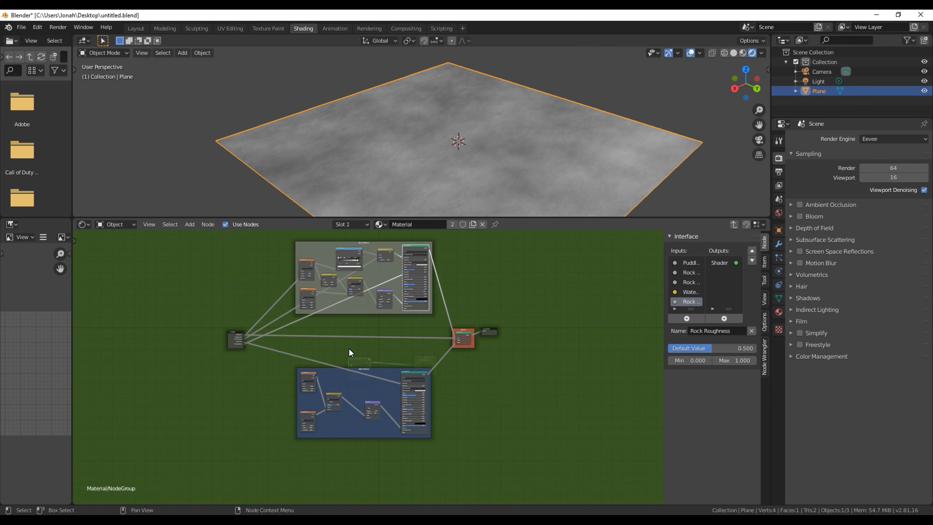
{"action": "key", "text": "Tab"}
{"action": "scroll", "coordinate": [352, 353], "scroll_direction": "up", "scroll_amount": 3}
{"action": "mouse_move", "coordinate": [342, 351]}
{"action": "left_mouse_down"}
{"action": "mouse_move", "coordinate": [363, 356]}
{"action": "mouse_move", "coordinate": [325, 351]}
{"action": "left_mouse_up"}
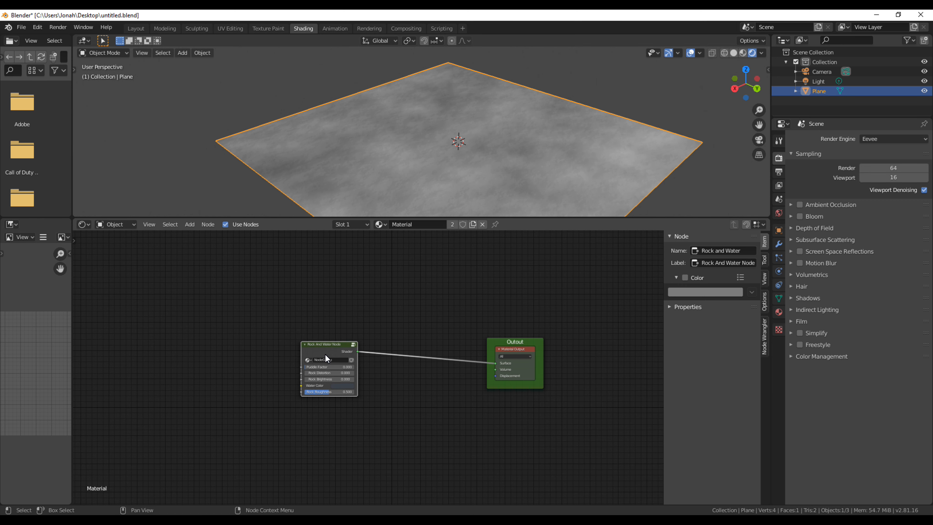
Step: Try a Rock Distortion of 5.000 on the Rock And Water Node and undo it
{"action": "scroll", "coordinate": [330, 378], "scroll_direction": "up", "scroll_amount": 4}
{"action": "left_click_drag", "start_coordinate": [396, 364], "coordinate": [469, 392]}
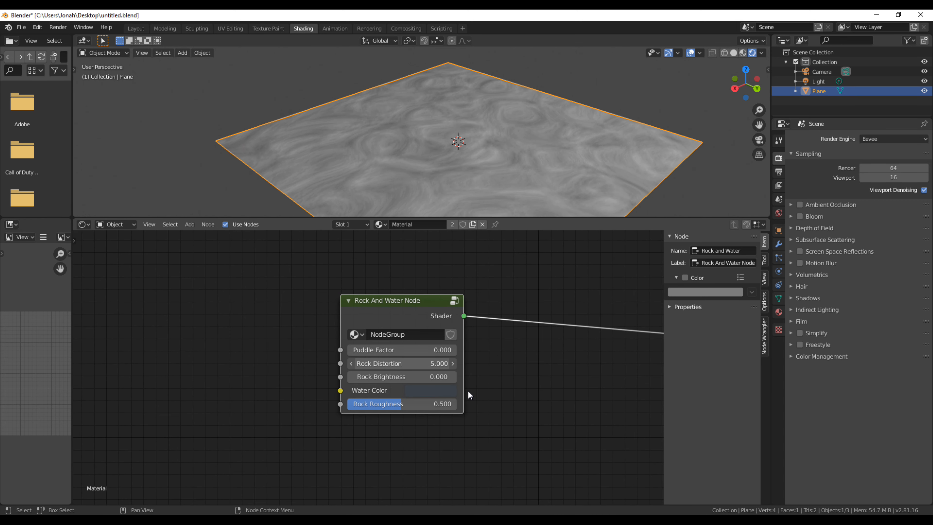
{"action": "key", "text": "ctrl+z"}
Step: Try a Rock Brightness of -100.000 on the Rock And Water Node and undo it
{"action": "left_click_drag", "start_coordinate": [382, 377], "coordinate": [824, 510]}
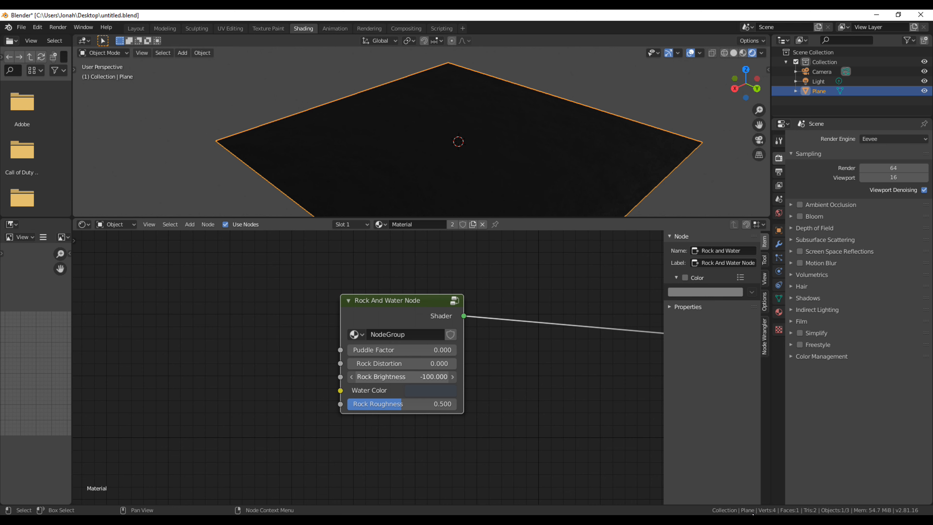
{"action": "right_click", "coordinate": [603, 291]}
{"action": "key", "text": "i"}
{"action": "key", "text": "ctrl+z"}
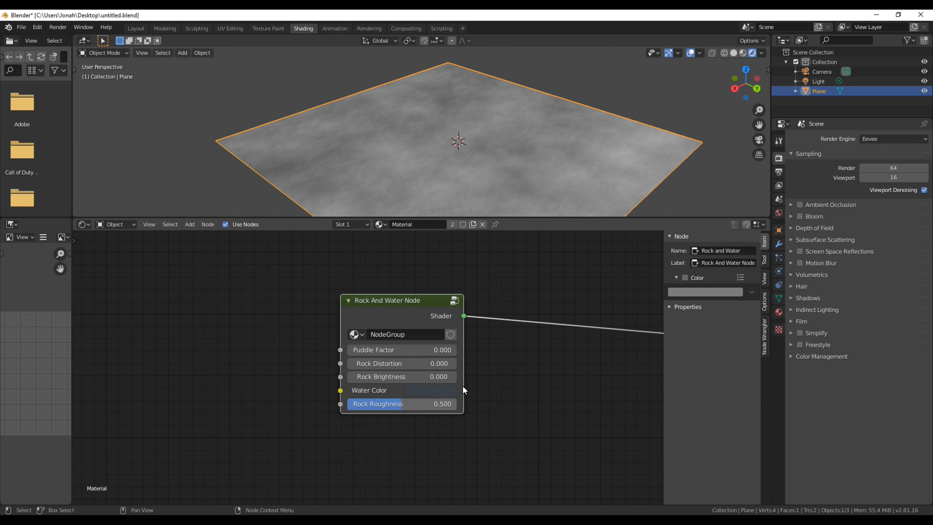
Step: Try a different Rock Roughness on the Rock And Water Node and undo the change
{"action": "middle_click_drag", "start_coordinate": [440, 191], "coordinate": [477, 195]}
{"action": "left_click_drag", "start_coordinate": [438, 406], "coordinate": [385, 434]}
{"action": "key", "text": "ctrl+z"}
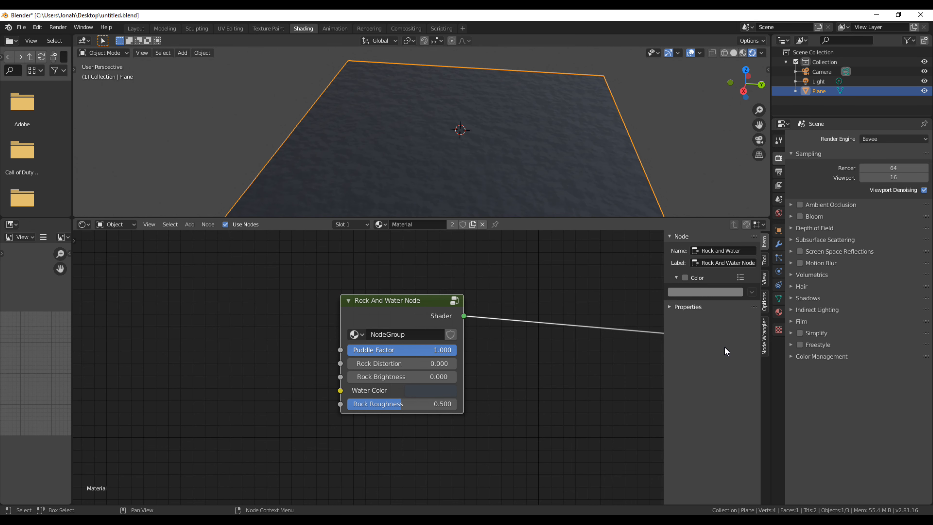
Step: Try a Puddle Factor of 1.000 with a blue Water Color (H 0.615, S 0.453, V 0.287), and restore both inputs
{"action": "left_click_drag", "start_coordinate": [138, 414], "coordinate": [556, 448]}
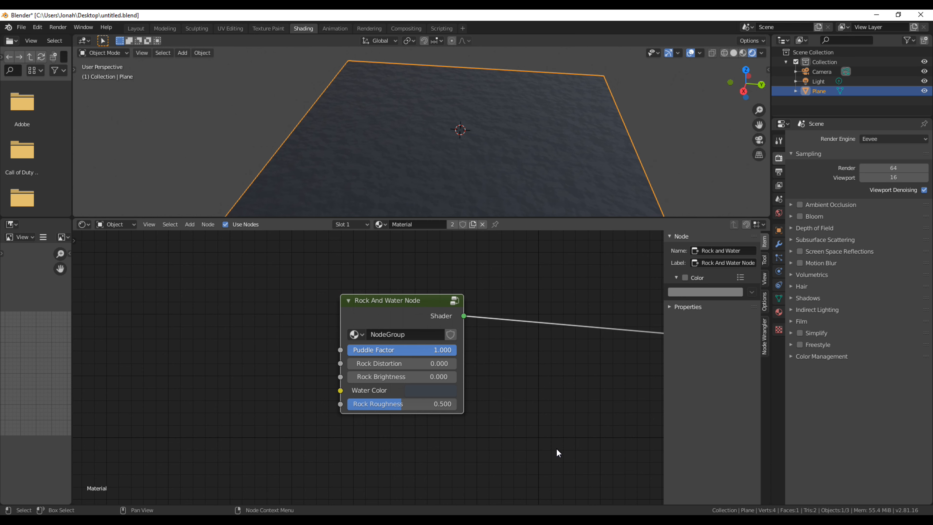
{"action": "left_click", "coordinate": [439, 389]}
{"action": "left_click", "coordinate": [469, 242]}
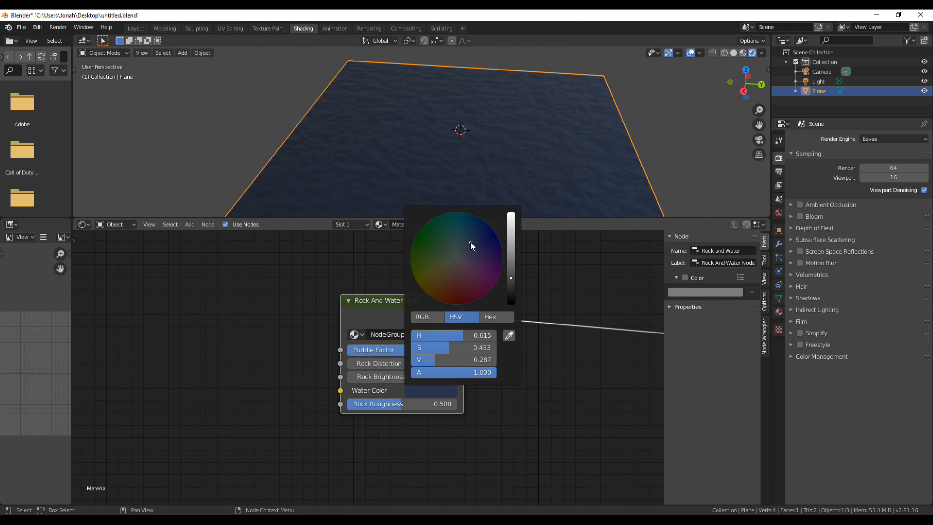
{"action": "left_click_drag", "start_coordinate": [408, 351], "coordinate": [272, 344]}
Step: Add a Noise Texture node and connect its Fac output to the group node's Puddle Factor input
{"action": "key", "text": "shift+a"}
{"action": "mouse_move", "coordinate": [245, 348]}
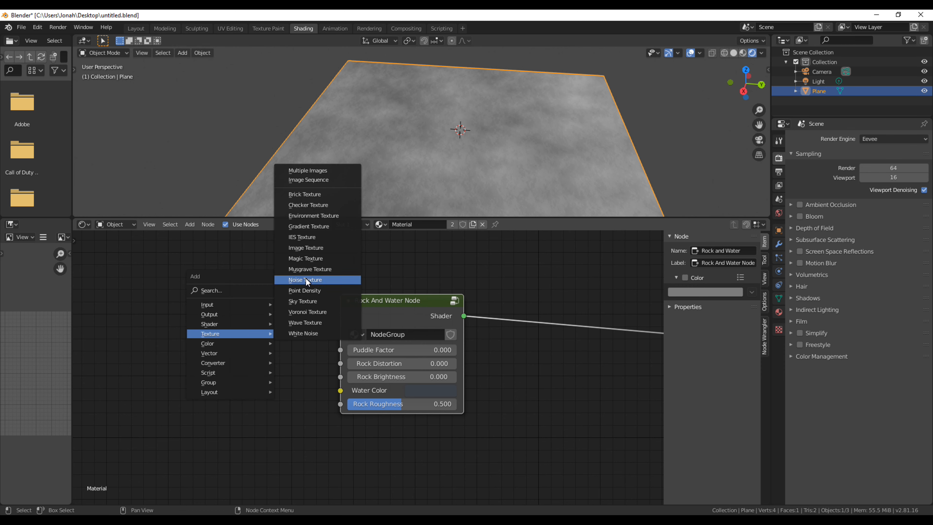
{"action": "left_click", "coordinate": [305, 278]}
{"action": "left_click", "coordinate": [202, 326]}
{"action": "mouse_move", "coordinate": [197, 331]}
{"action": "left_mouse_down"}
{"action": "mouse_move", "coordinate": [324, 350]}
{"action": "mouse_move", "coordinate": [323, 359]}
{"action": "mouse_move", "coordinate": [337, 350]}
{"action": "left_mouse_up"}
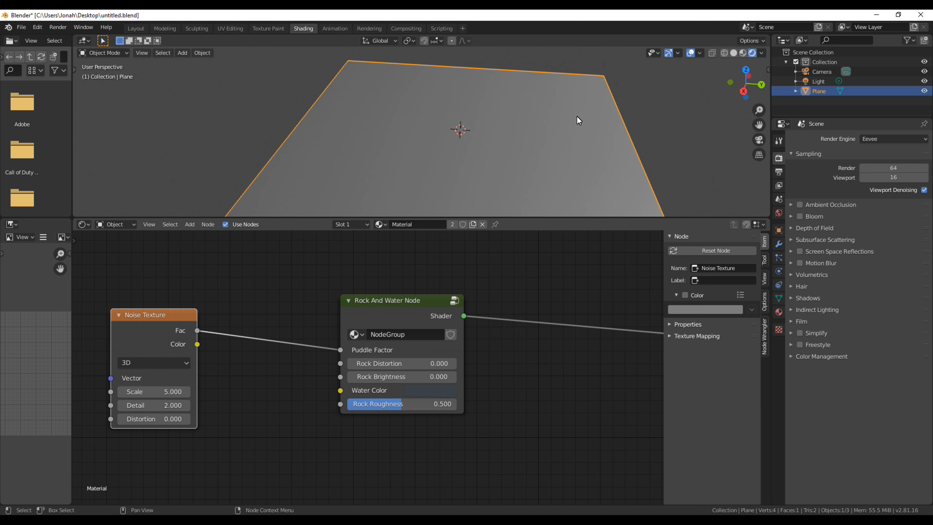
Step: Move the Noise Texture farther away and insert a ColorRamp between it and the Puddle Factor input
{"action": "middle_click_drag", "start_coordinate": [577, 117], "coordinate": [243, 119]}
{"action": "middle_click_drag", "start_coordinate": [260, 298], "coordinate": [338, 295]}
{"action": "left_click_drag", "start_coordinate": [214, 336], "coordinate": [70, 323]}
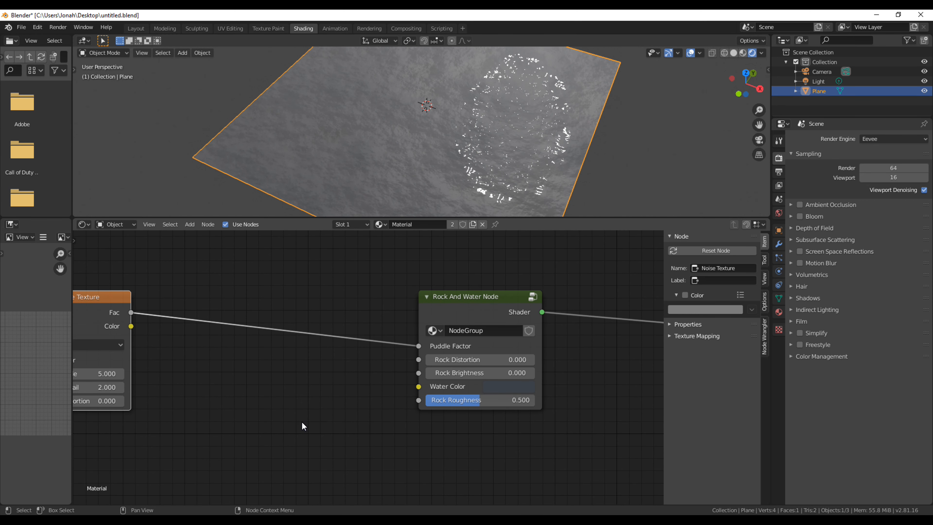
{"action": "key", "text": "shift+a"}
{"action": "mouse_move", "coordinate": [295, 419]}
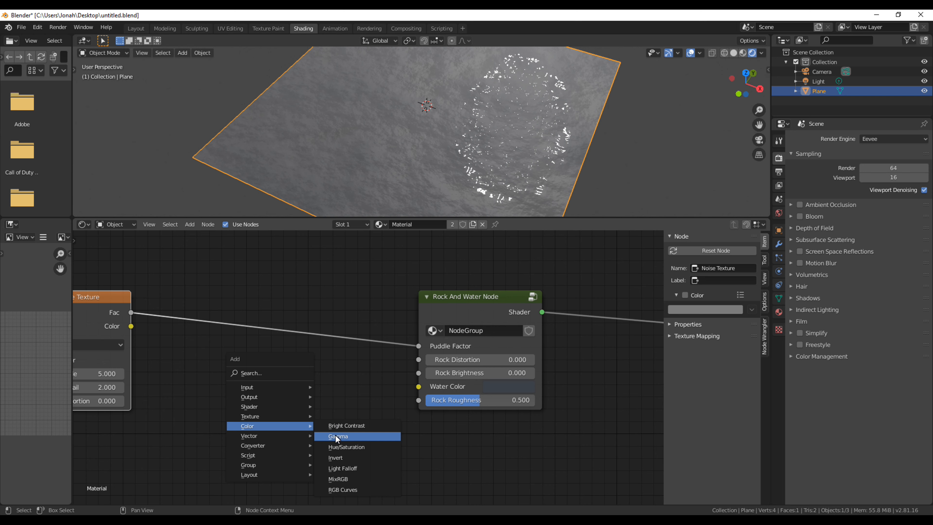
{"action": "mouse_move", "coordinate": [281, 445]}
{"action": "left_click", "coordinate": [338, 456]}
{"action": "left_click", "coordinate": [208, 354]}
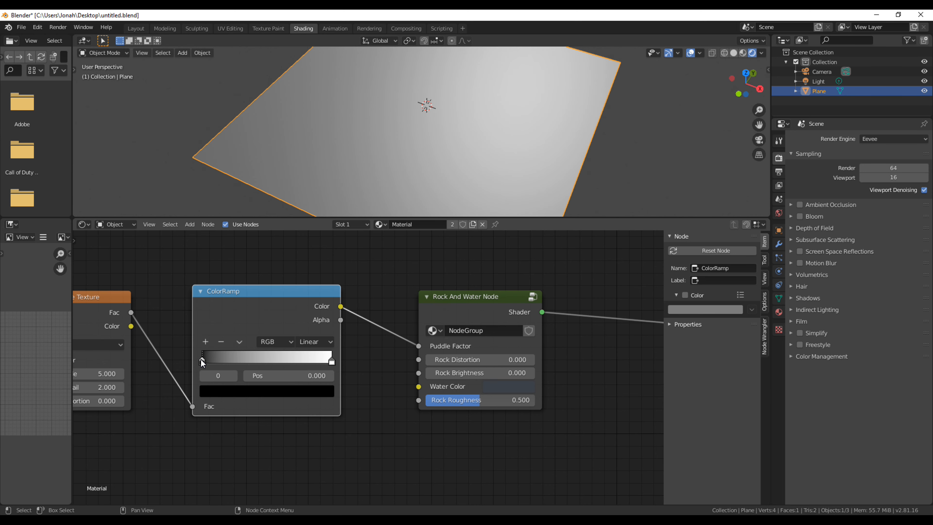
Step: Set the ColorRamp's black stop to position 0.445 and bring the white stop close beside it for sharper puddle edges
{"action": "left_click_drag", "start_coordinate": [202, 363], "coordinate": [266, 362]}
{"action": "scroll", "coordinate": [266, 363], "scroll_direction": "down", "scroll_amount": 2}
{"action": "left_click_drag", "start_coordinate": [340, 363], "coordinate": [297, 368]}
{"action": "middle_click_drag", "start_coordinate": [422, 129], "coordinate": [491, 93]}
{"action": "middle_click_drag", "start_coordinate": [413, 183], "coordinate": [440, 180]}
{"action": "left_click", "coordinate": [302, 363]}
{"action": "left_click_drag", "start_coordinate": [300, 366], "coordinate": [292, 365]}
Step: Examine the rock and puddle pattern on the plane from several angles and distances
{"action": "middle_click_drag", "start_coordinate": [434, 198], "coordinate": [412, 160]}
{"action": "scroll", "coordinate": [477, 150], "scroll_direction": "up", "scroll_amount": 3}
{"action": "scroll", "coordinate": [523, 144], "scroll_direction": "down", "scroll_amount": 4}
{"action": "middle_click_drag", "start_coordinate": [524, 143], "coordinate": [374, 142]}
{"action": "scroll", "coordinate": [386, 160], "scroll_direction": "up", "scroll_amount": 3}
{"action": "scroll", "coordinate": [381, 115], "scroll_direction": "up", "scroll_amount": 2}
{"action": "scroll", "coordinate": [380, 114], "scroll_direction": "down", "scroll_amount": 4}
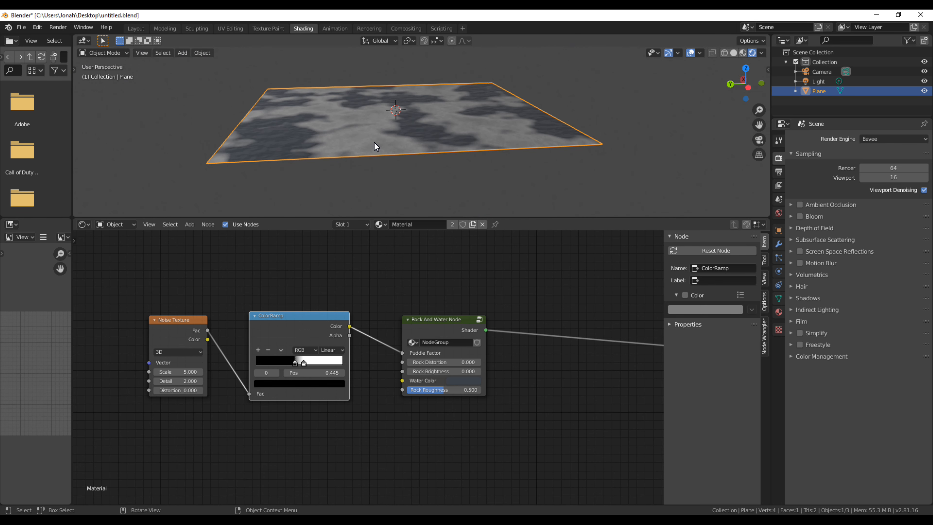
Step: Set the Rock And Water Node's Rock Roughness to 0.700 and its Rock Brightness to 0
{"action": "scroll", "coordinate": [481, 384], "scroll_direction": "up", "scroll_amount": 2}
{"action": "left_click_drag", "start_coordinate": [503, 379], "coordinate": [478, 394]}
{"action": "scroll", "coordinate": [448, 358], "scroll_direction": "up", "scroll_amount": 1}
{"action": "middle_click_drag", "start_coordinate": [480, 144], "coordinate": [453, 185]}
{"action": "scroll", "coordinate": [452, 184], "scroll_direction": "up", "scroll_amount": 2}
{"action": "left_click_drag", "start_coordinate": [490, 400], "coordinate": [545, 406], "text": "ctrl"}
{"action": "left_click", "coordinate": [491, 373]}
{"action": "type", "text": "0"}
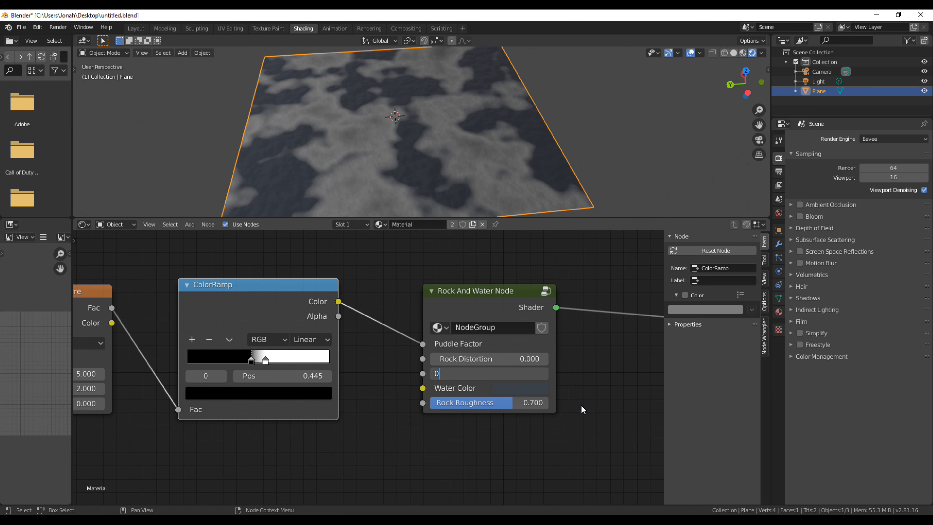
{"action": "key", "text": "Return"}
Step: Disconnect the ColorRamp from Puddle Factor and delete the ColorRamp and Noise Texture nodes
{"action": "left_click_drag", "start_coordinate": [422, 344], "coordinate": [367, 334]}
{"action": "scroll", "coordinate": [312, 333], "scroll_direction": "down", "scroll_amount": 2}
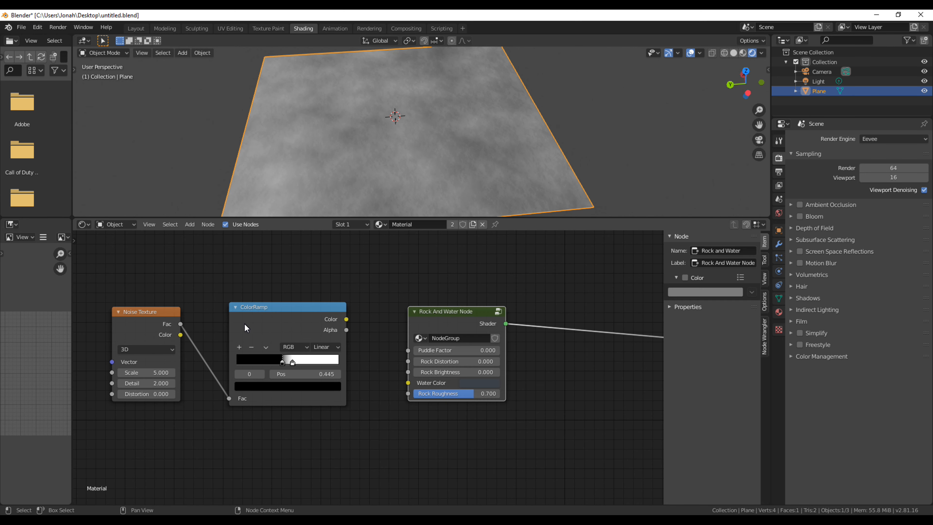
{"action": "left_click", "coordinate": [244, 323]}
{"action": "key", "text": "x"}
{"action": "left_click", "coordinate": [143, 327]}
{"action": "key", "text": "x"}
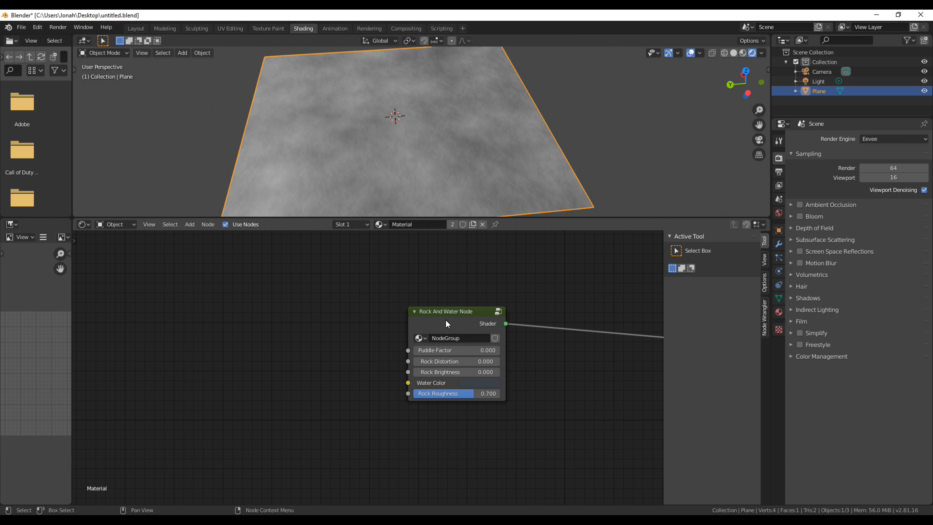
Step: Reposition the Rock And Water Node and give it a custom light blue node color
{"action": "left_click_drag", "start_coordinate": [447, 322], "coordinate": [409, 322]}
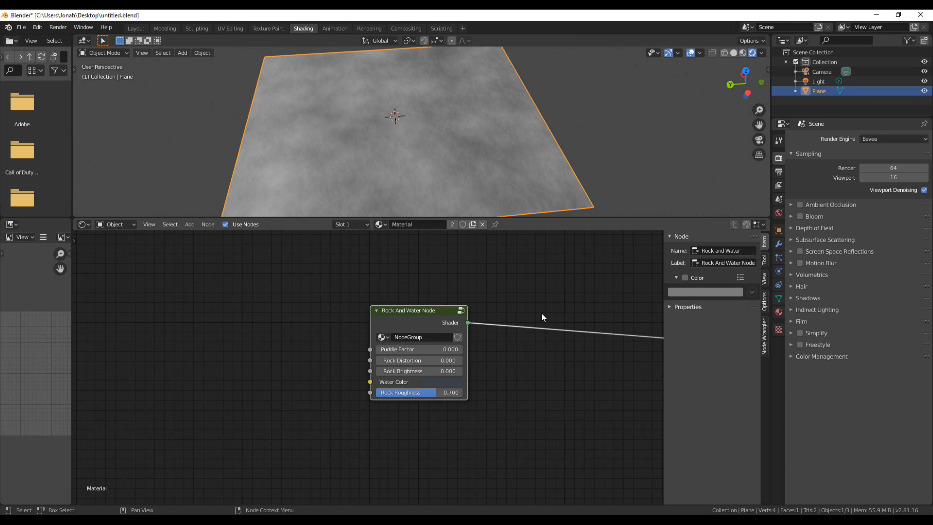
{"action": "left_click", "coordinate": [685, 277]}
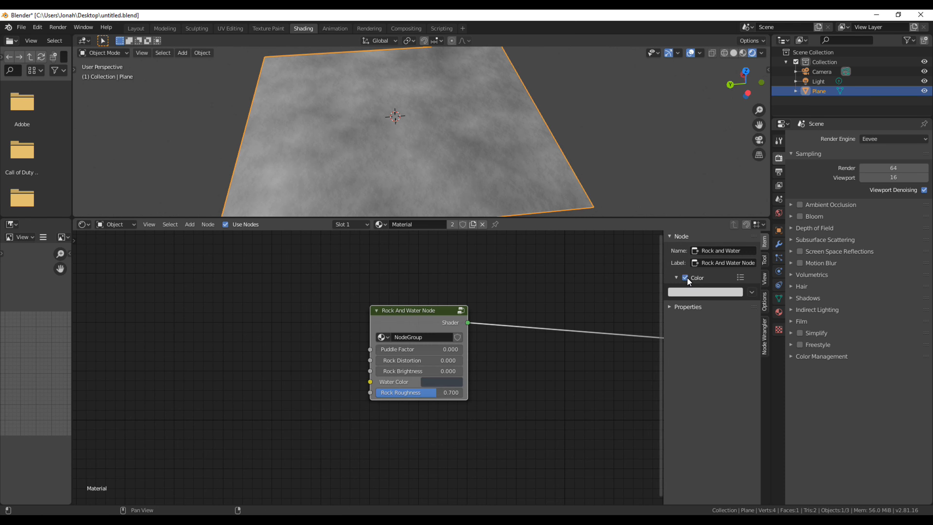
{"action": "left_click", "coordinate": [693, 291]}
{"action": "left_click_drag", "start_coordinate": [710, 217], "coordinate": [715, 190]}
{"action": "scroll", "coordinate": [222, 483], "scroll_direction": "down", "scroll_amount": 2}
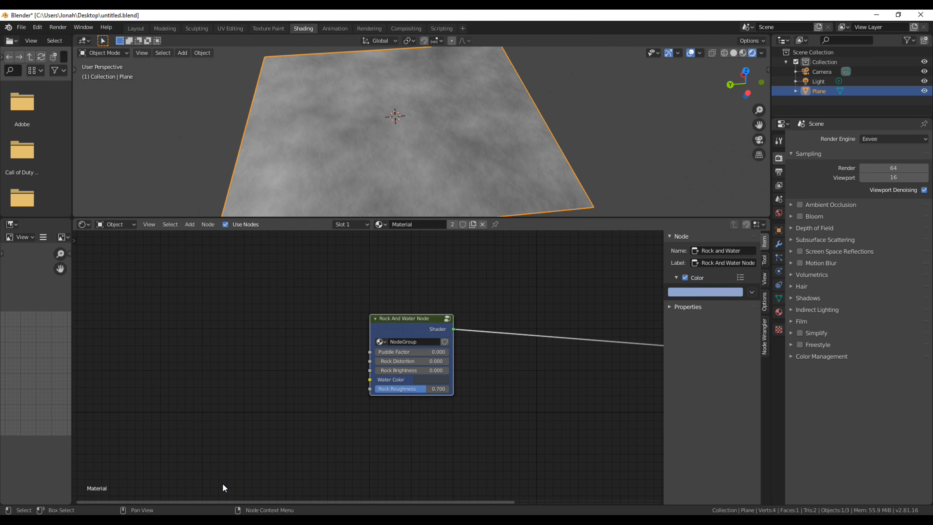
{"action": "key", "text": "shift+a"}
{"action": "mouse_move", "coordinate": [219, 484]}
{"action": "mouse_move", "coordinate": [214, 500]}
{"action": "left_click", "coordinate": [253, 490]}
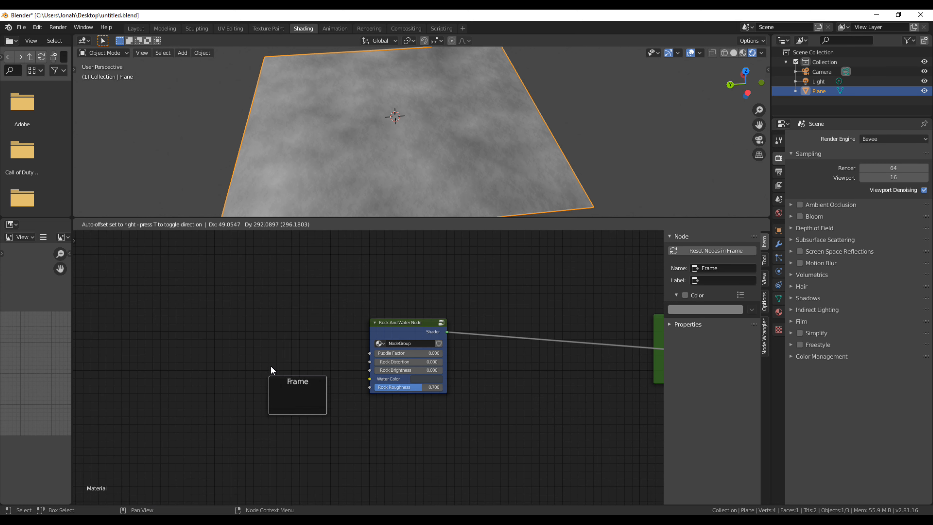
{"action": "left_click", "coordinate": [275, 331]}
{"action": "key", "text": "Home"}
{"action": "key", "text": "x"}
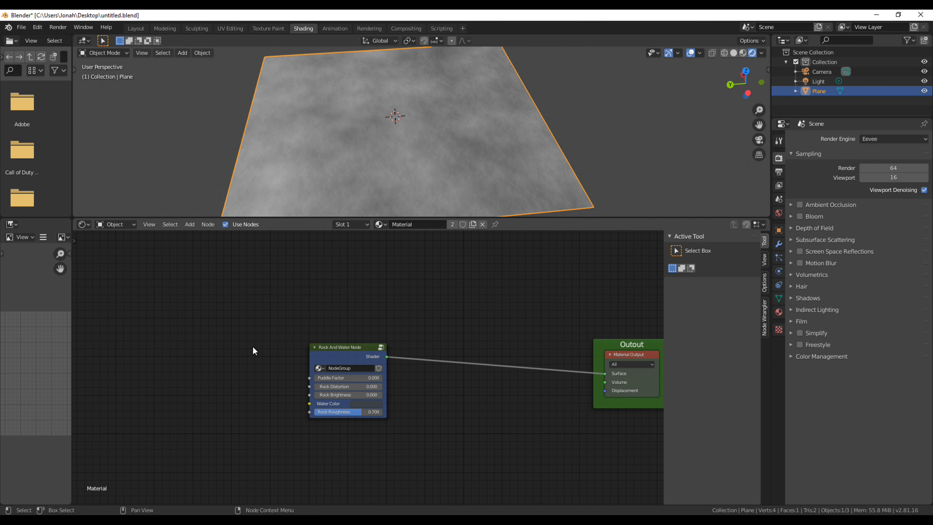
Step: Reposition the Rock And Water Node and set its Puddle Factor to 1.000
{"action": "scroll", "coordinate": [314, 376], "scroll_direction": "up", "scroll_amount": 2}
{"action": "left_click_drag", "start_coordinate": [314, 377], "coordinate": [385, 359]}
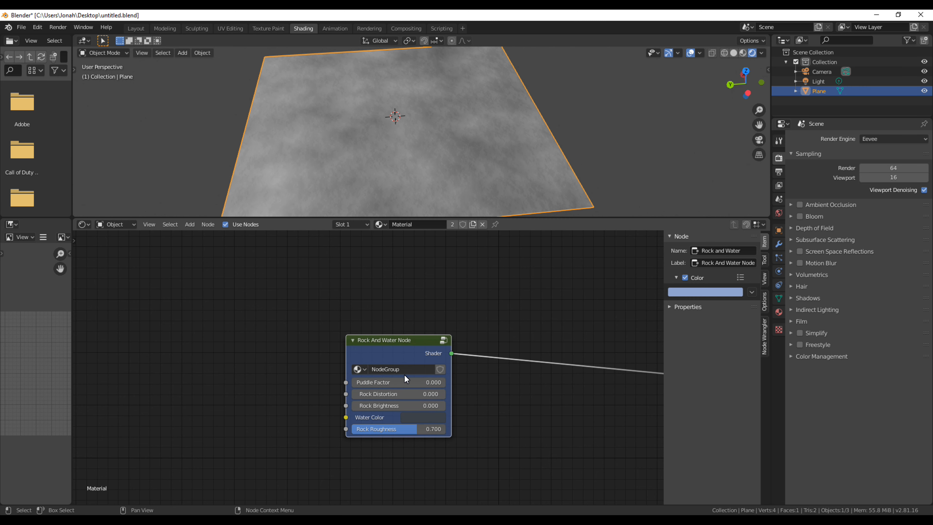
{"action": "middle_click_drag", "start_coordinate": [358, 397], "coordinate": [453, 359]}
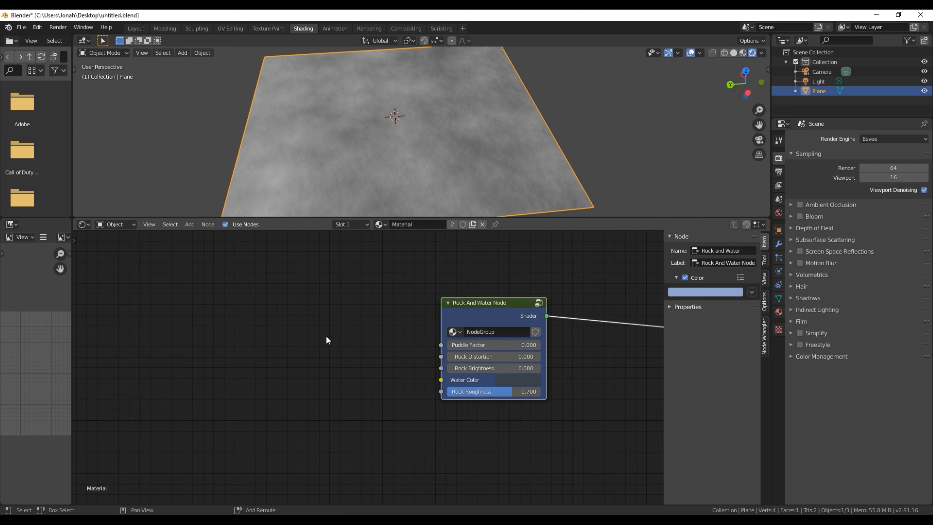
{"action": "left_click_drag", "start_coordinate": [480, 347], "coordinate": [539, 347]}
Step: Try an Image Texture node with a movie file feeding the Water Color input, and delete that node
{"action": "key", "text": "shift+a"}
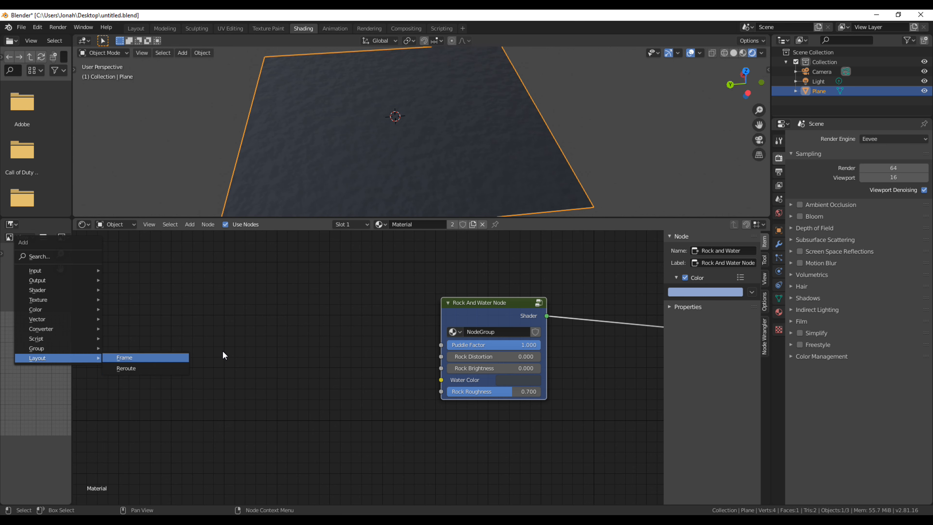
{"action": "key", "text": "shift+a"}
{"action": "mouse_move", "coordinate": [283, 277]}
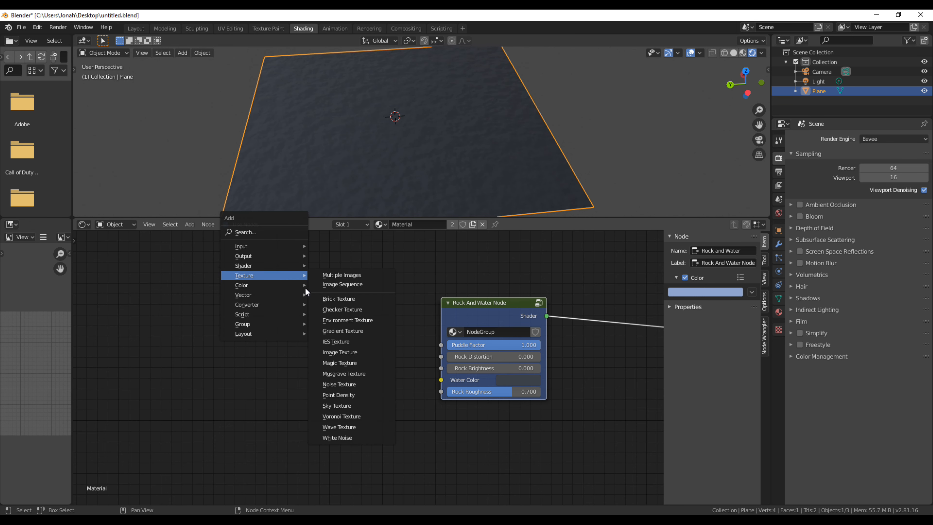
{"action": "left_click", "coordinate": [343, 352]}
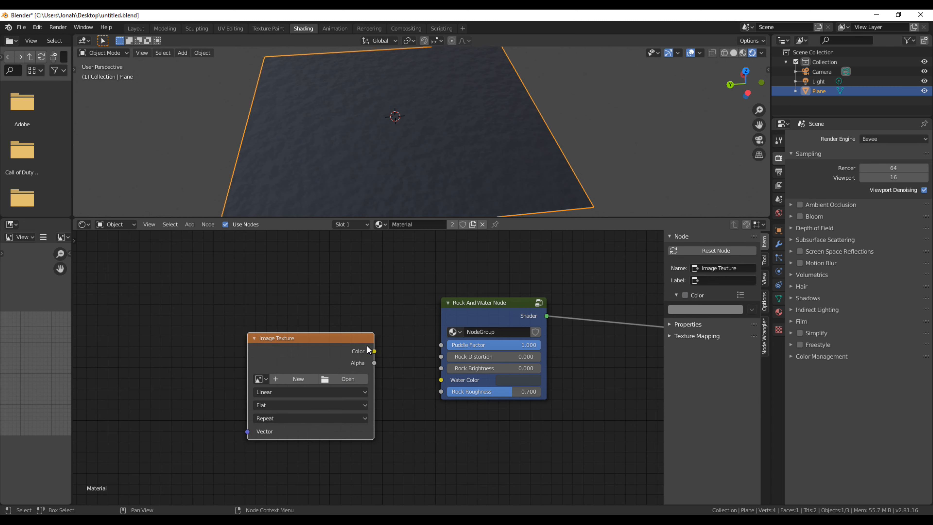
{"action": "left_click", "coordinate": [351, 383]}
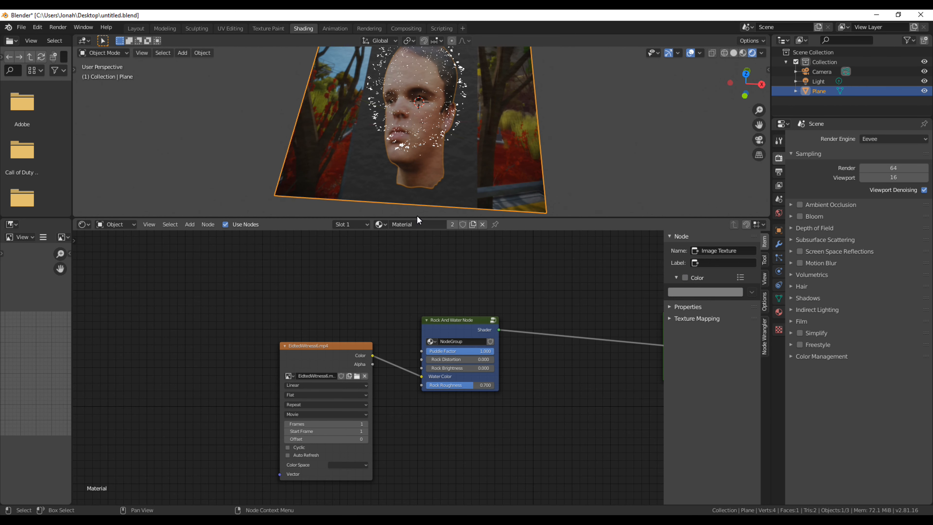
{"action": "middle_click_drag", "start_coordinate": [419, 192], "coordinate": [401, 171]}
{"action": "key", "text": "x"}
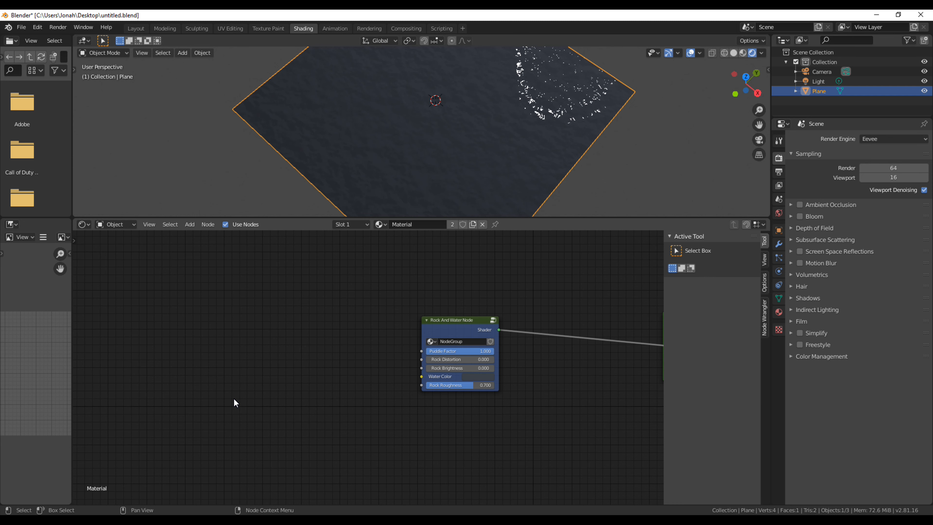
Step: Set the Puddle Factor to 0.000 and move the Rock And Water Node farther from the Material Output
{"action": "middle_click_drag", "start_coordinate": [317, 162], "coordinate": [466, 261]}
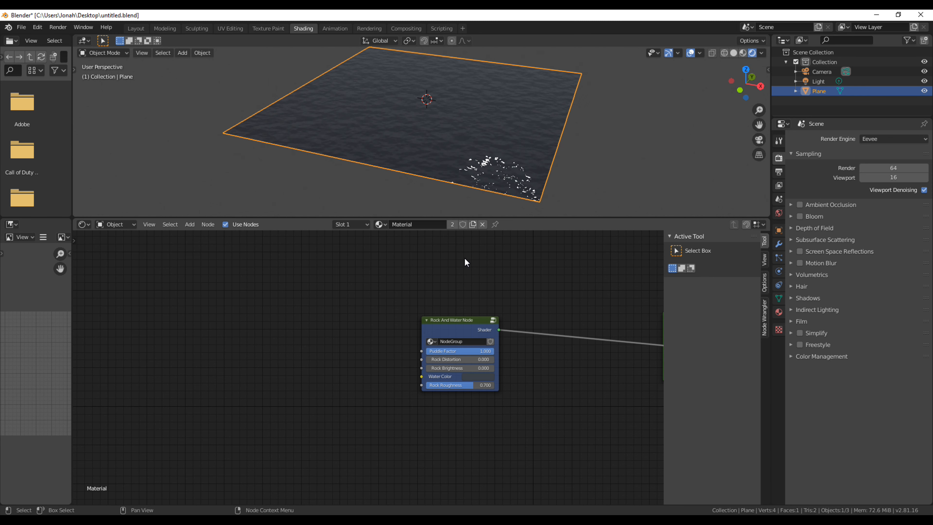
{"action": "left_click_drag", "start_coordinate": [484, 352], "coordinate": [161, 433]}
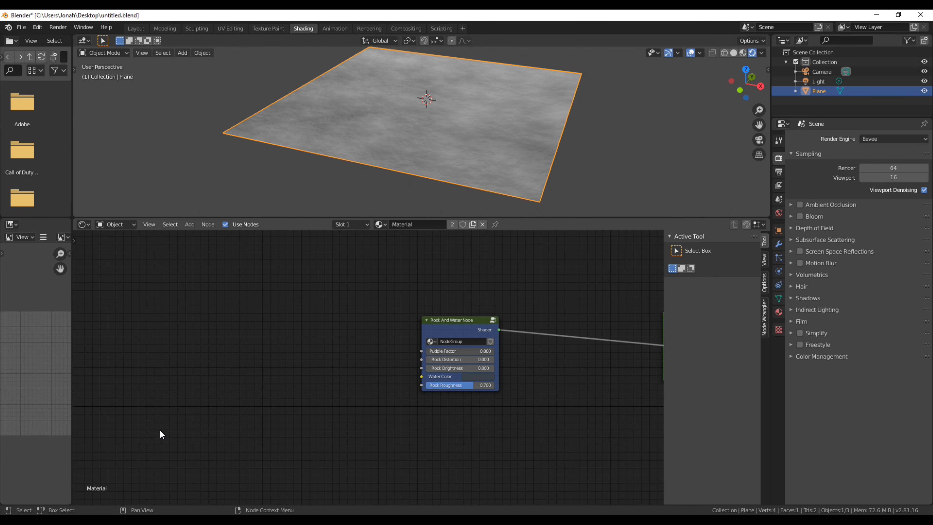
{"action": "left_click_drag", "start_coordinate": [474, 319], "coordinate": [363, 310]}
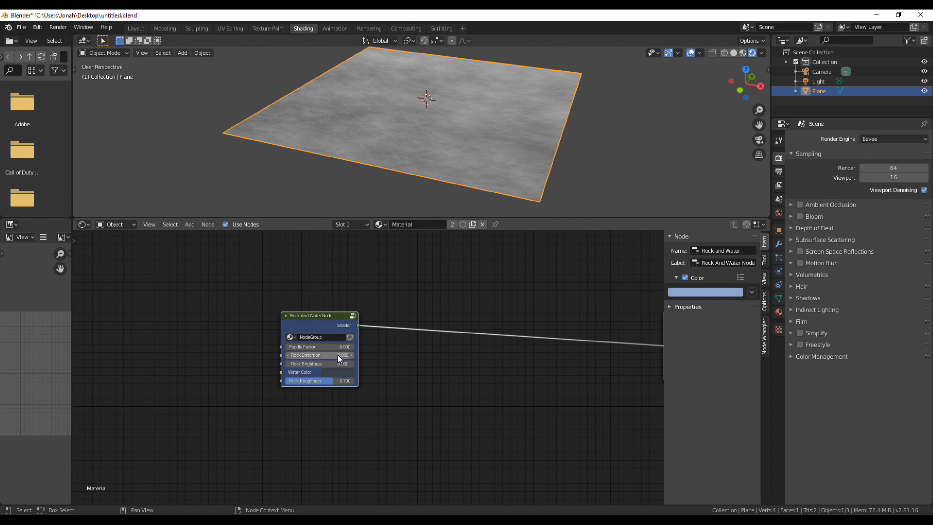